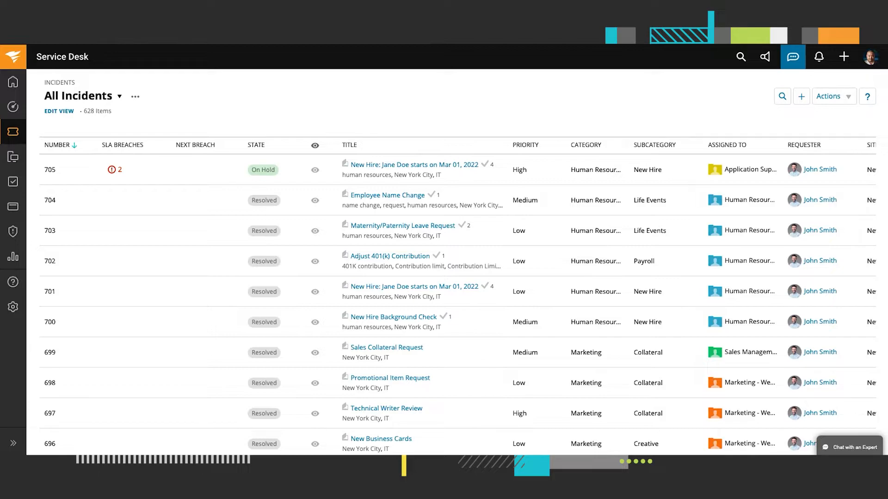
Step: Start a new custom form in the Service Desk setup and name it "Incidents"
click(13, 307)
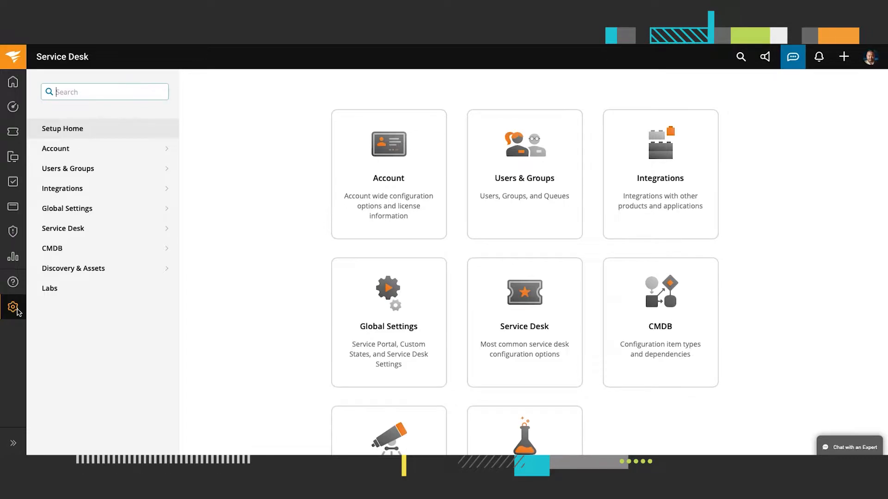
click(166, 230)
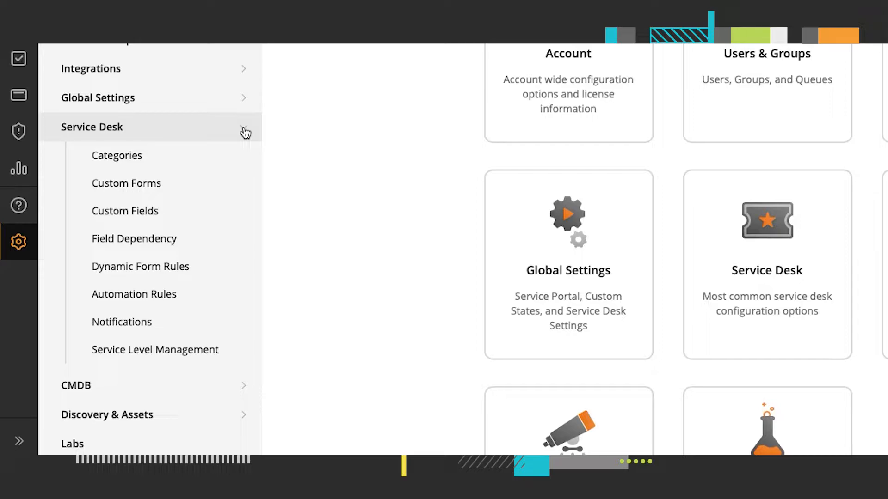
click(203, 178)
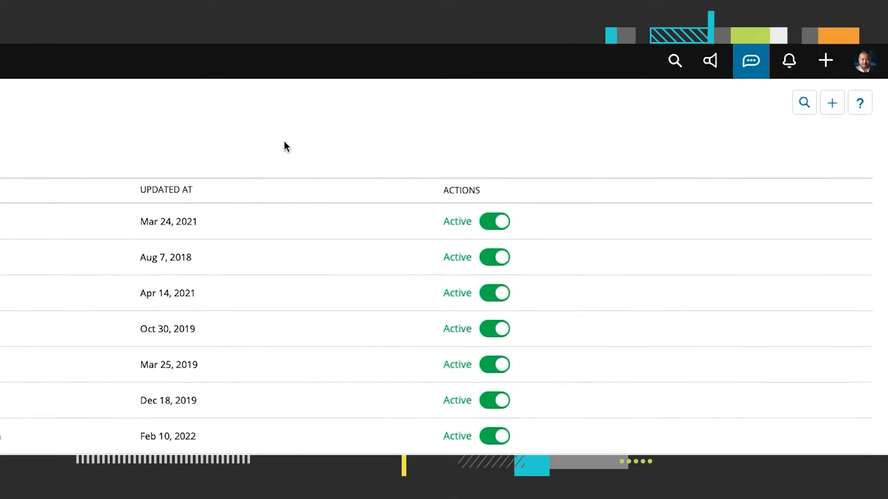
click(836, 107)
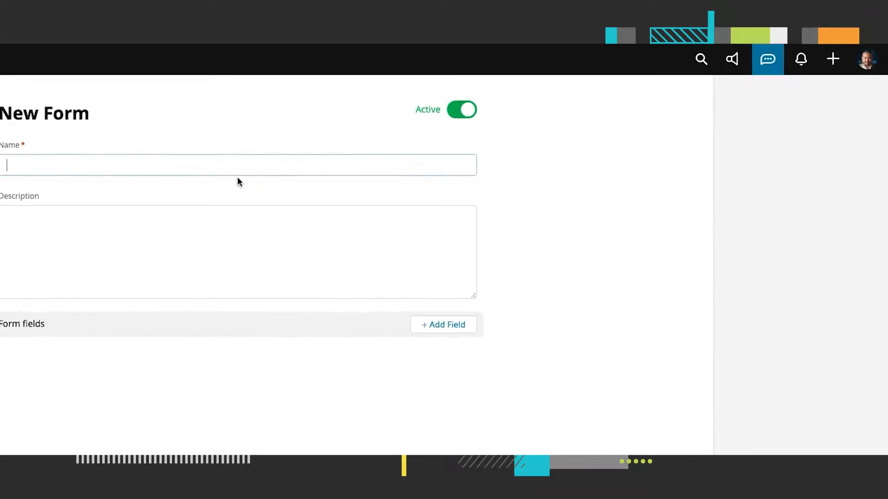
text(Incidents)
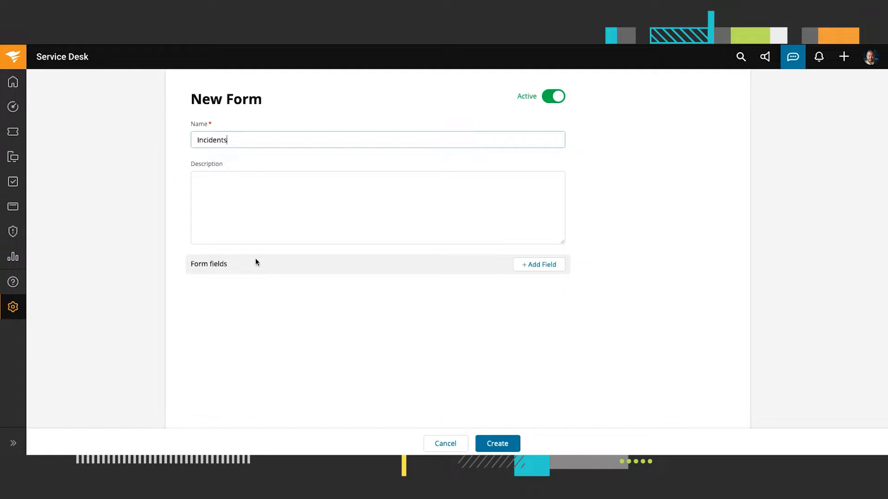
click(256, 219)
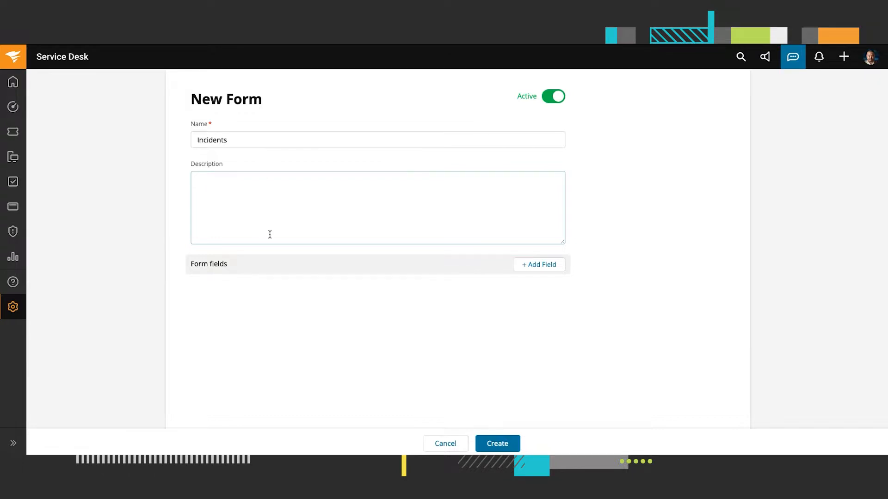
Step: Add the existing fields "Step 1 Impact - How big is the impact radius?" and "Amount of users effected" to the form
scroll(275, 242, down, 1)
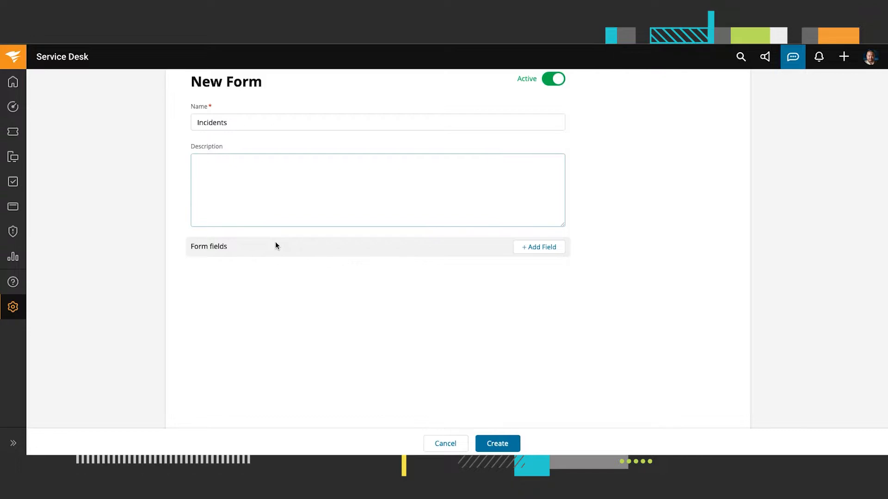
click(547, 251)
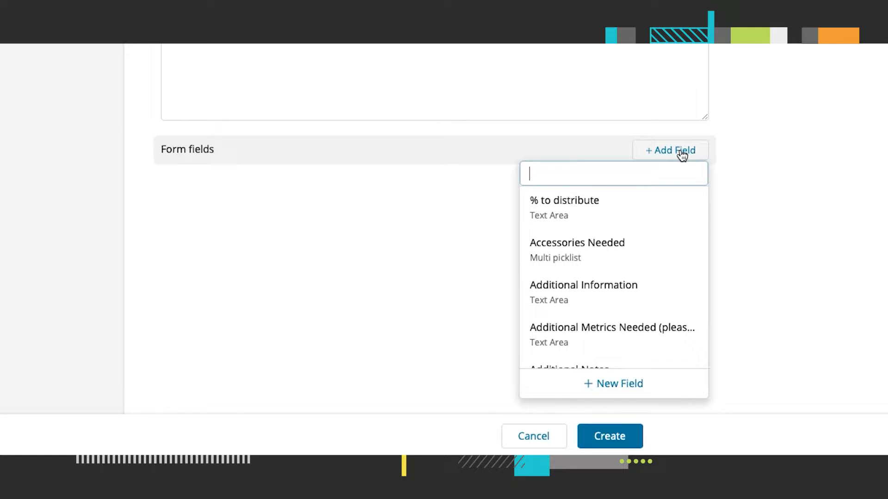
text(impact)
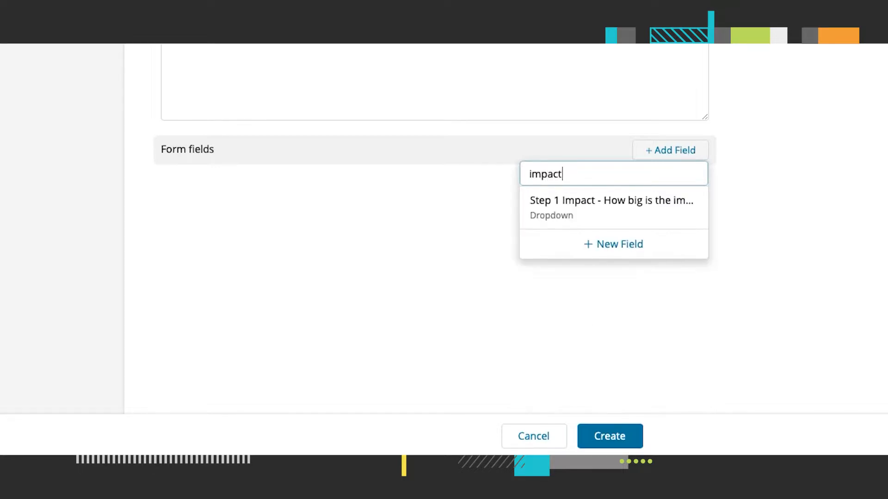
click(635, 204)
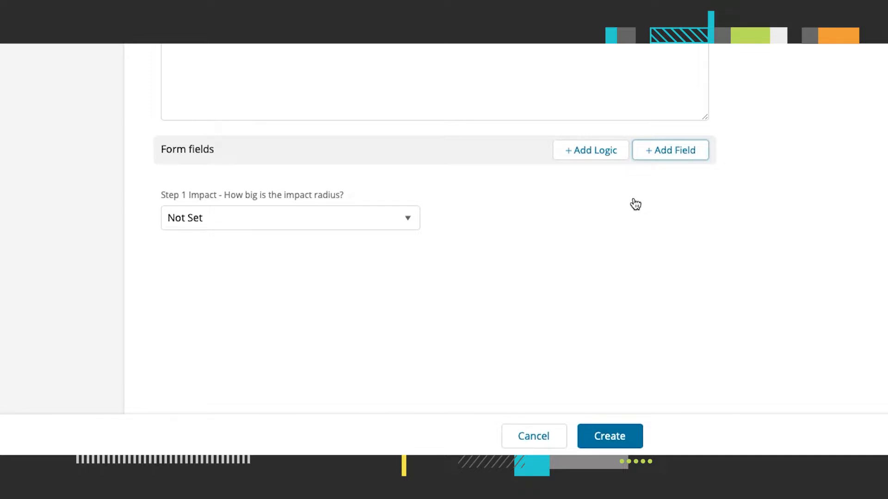
click(666, 162)
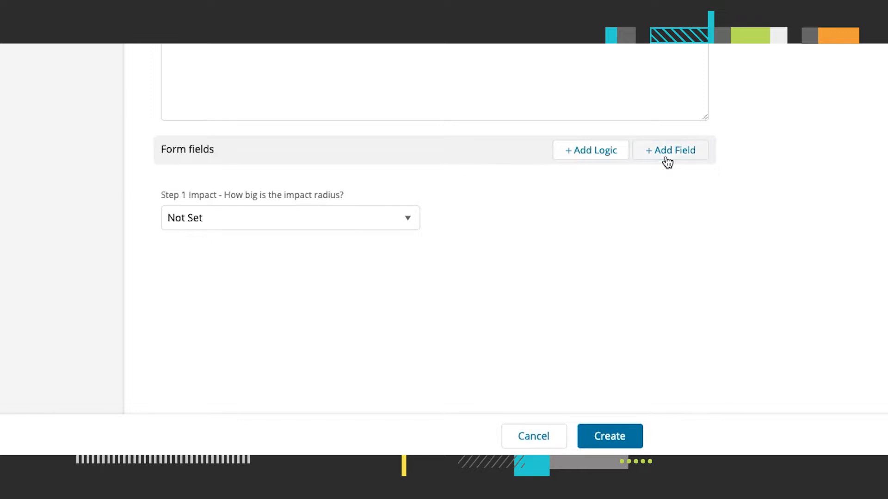
text(amount)
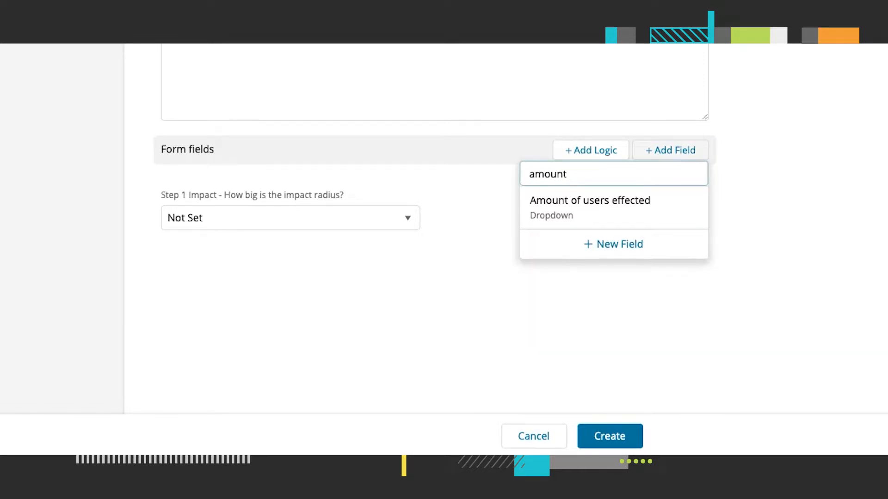
click(626, 212)
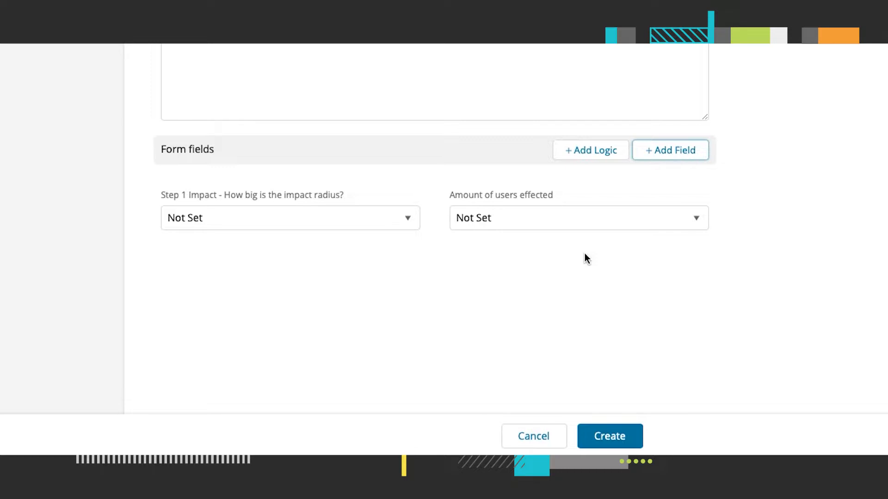
Step: Add form logic to the form and start a new condition set named "Impact"
click(593, 150)
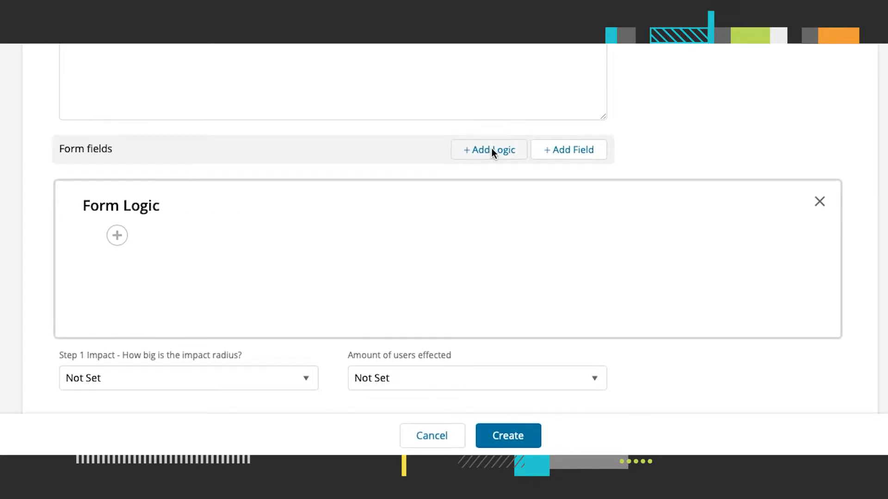
scroll(492, 150, down, 2)
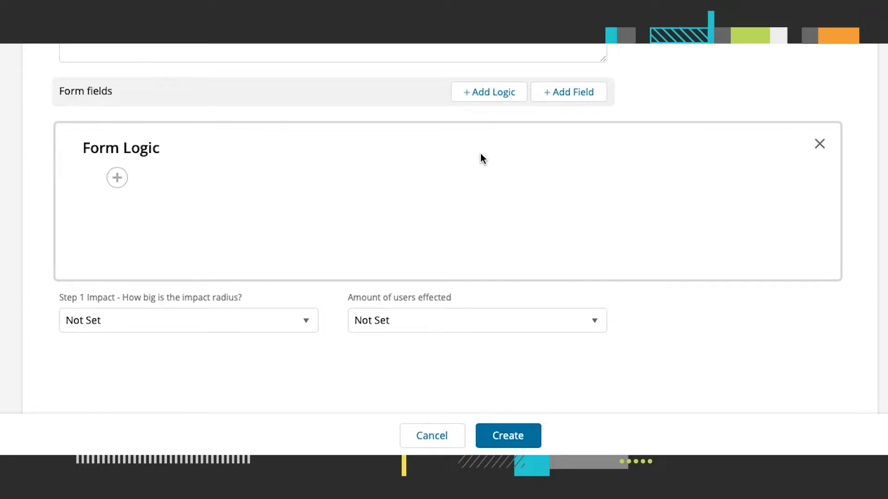
click(118, 178)
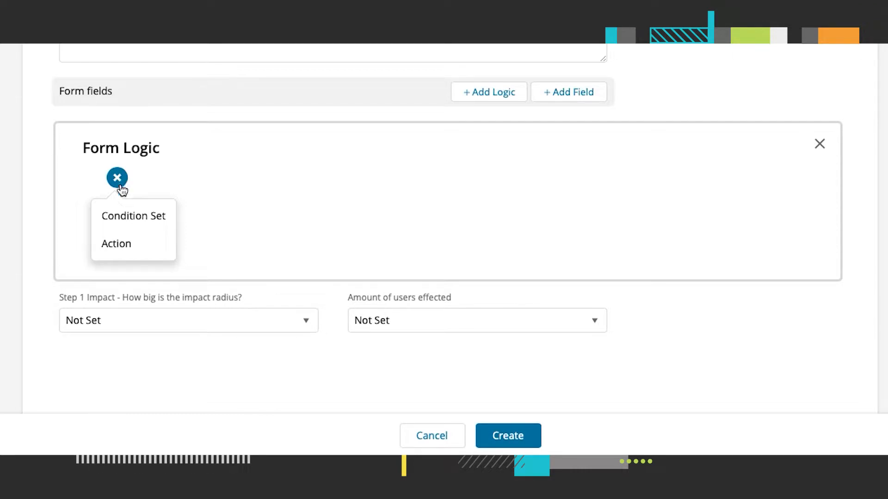
click(123, 214)
scroll(263, 226, down, 2)
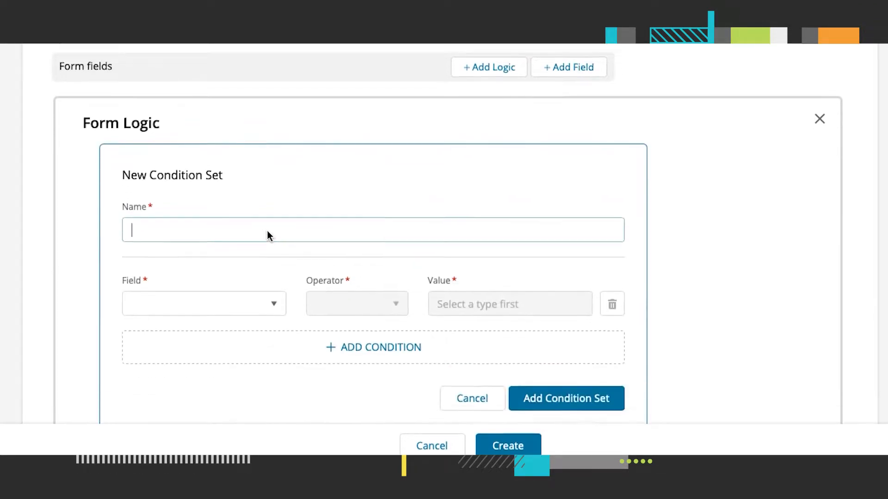
text(Impact)
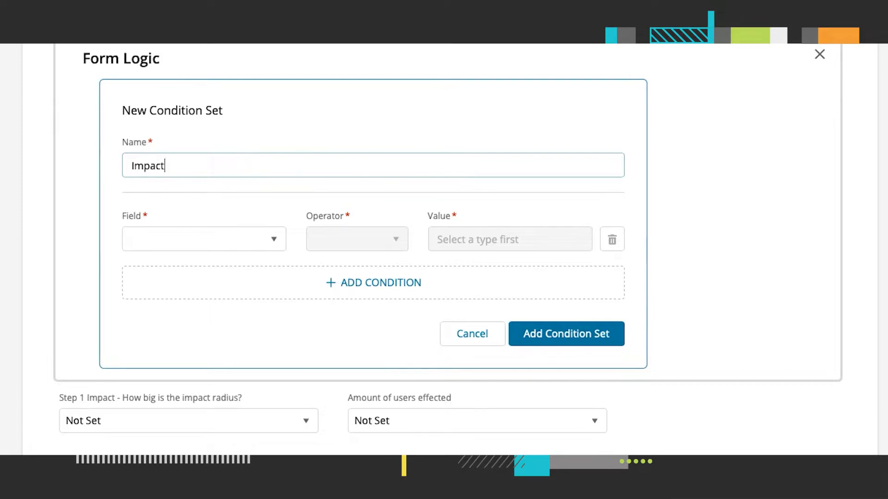
Step: Set the condition's field to "Step 1 Impact - How big is the impact radius?"
click(279, 241)
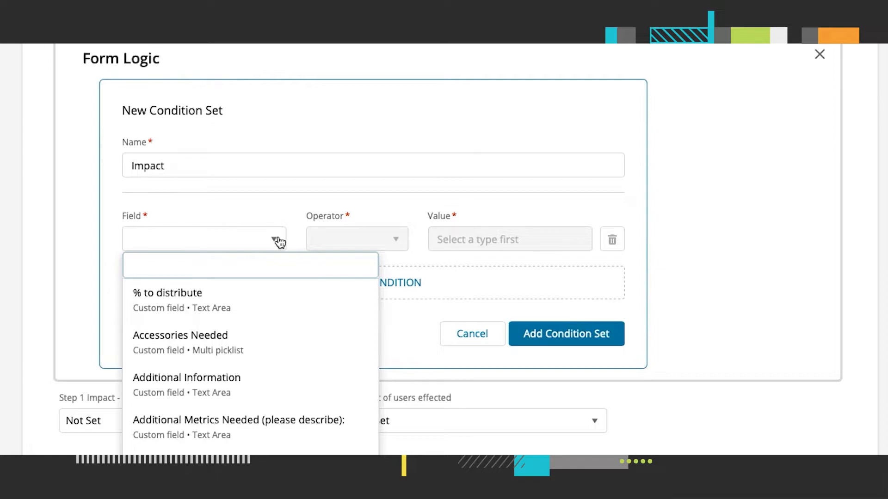
text(stat)
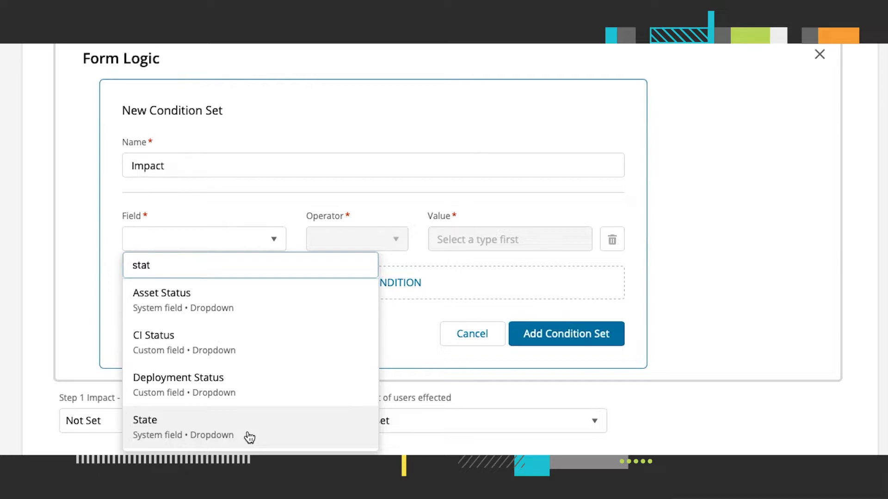
key(BackSpace)
key(BackSpace)
key(BackSpace)
key(BackSpace)
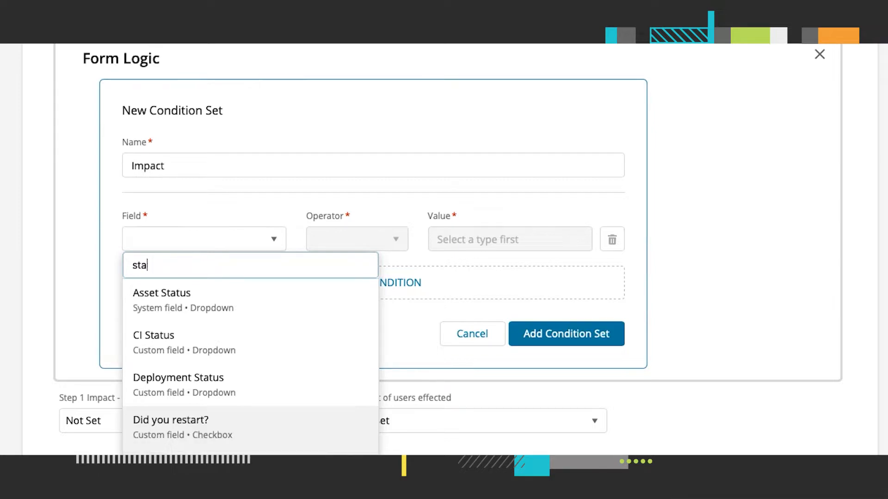
text(im)
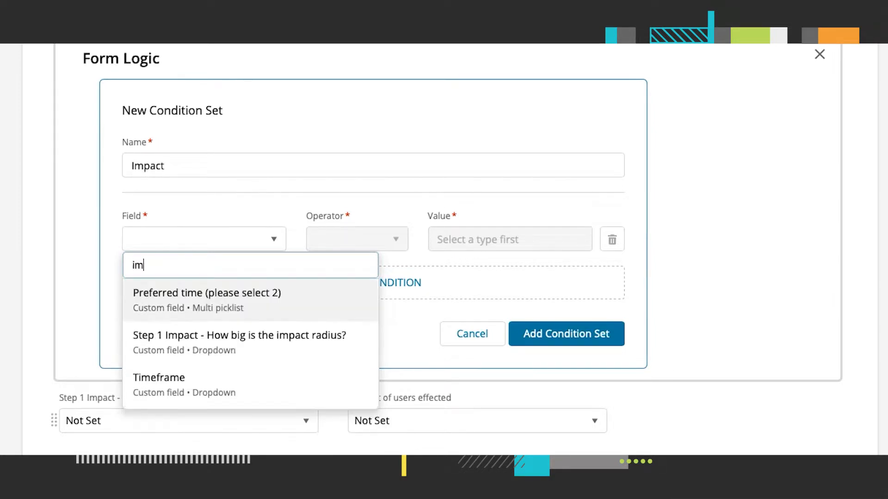
click(235, 352)
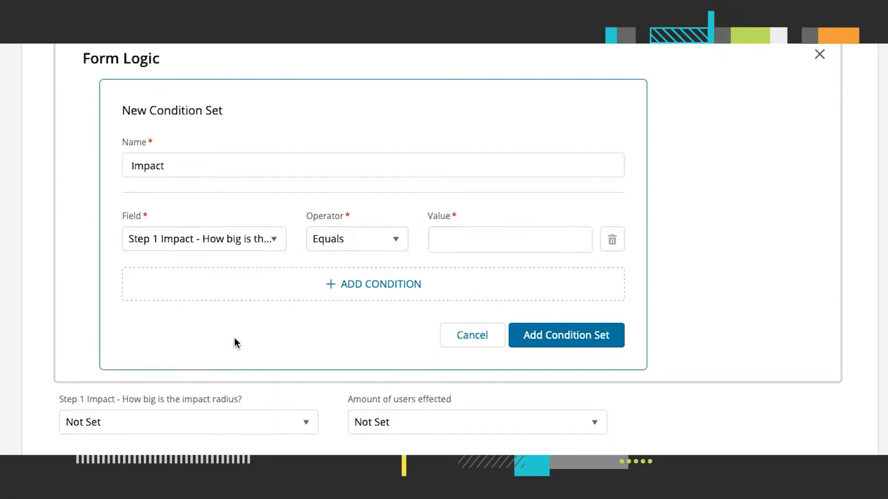
Step: Keep the Equals operator and set the condition's values to High and Medium
click(395, 253)
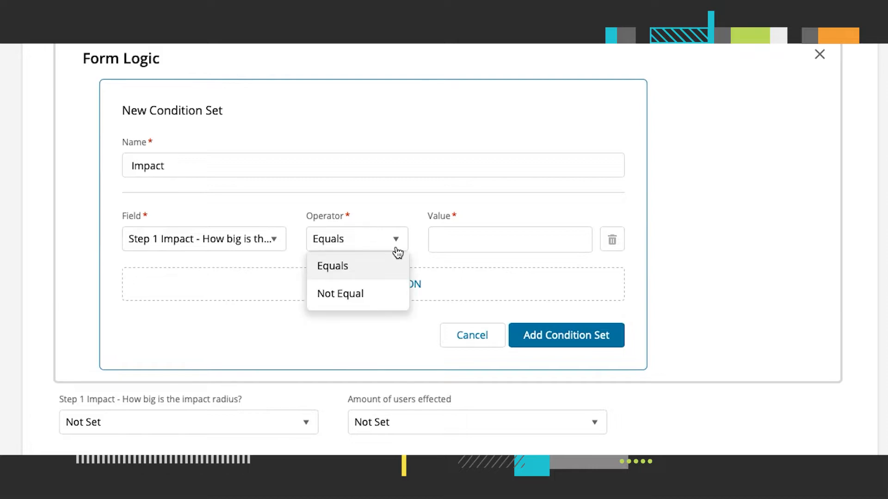
click(397, 254)
click(504, 236)
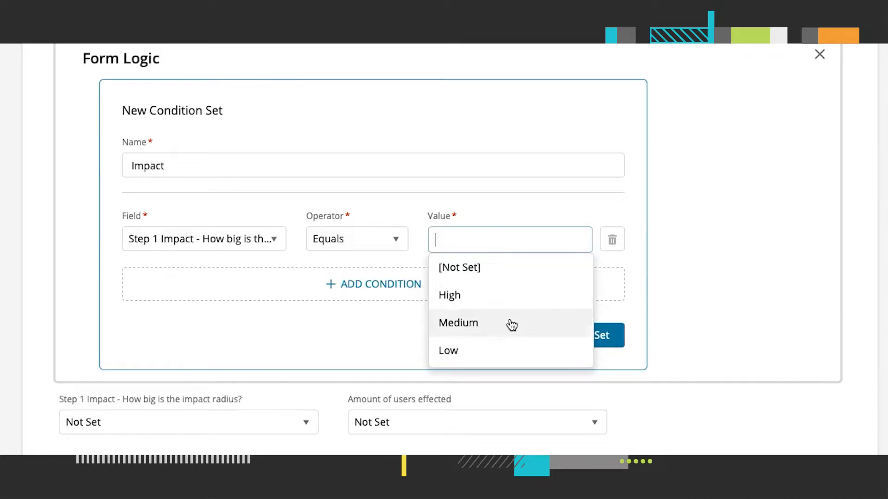
click(511, 296)
click(520, 236)
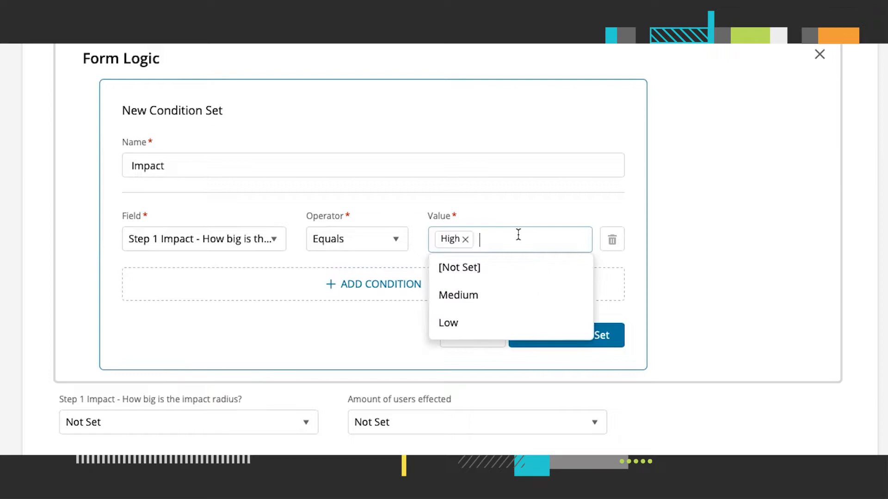
click(519, 301)
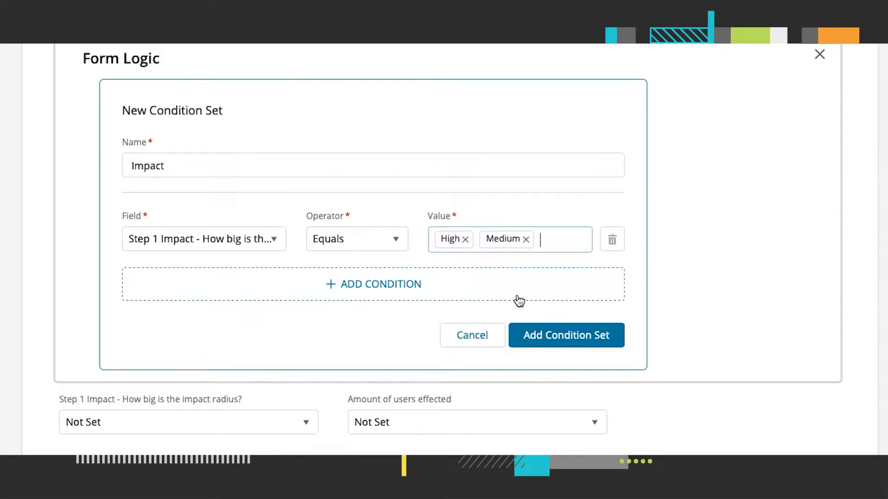
click(429, 292)
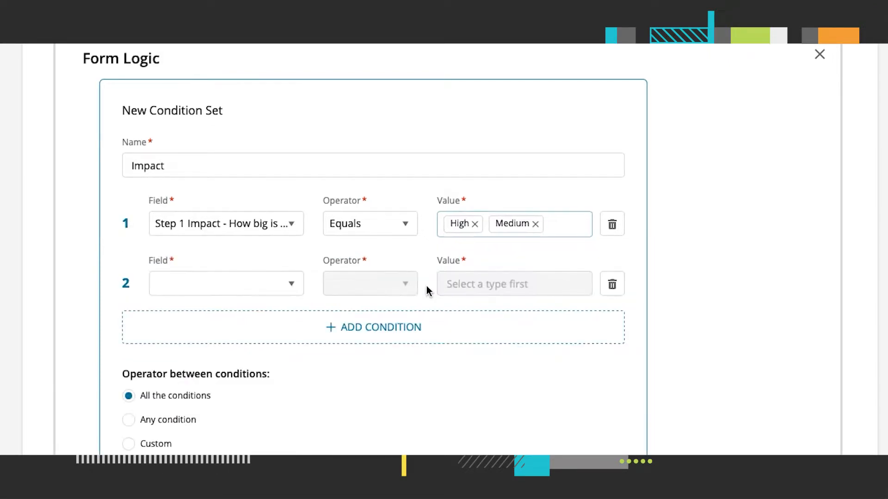
scroll(428, 292, down, 3)
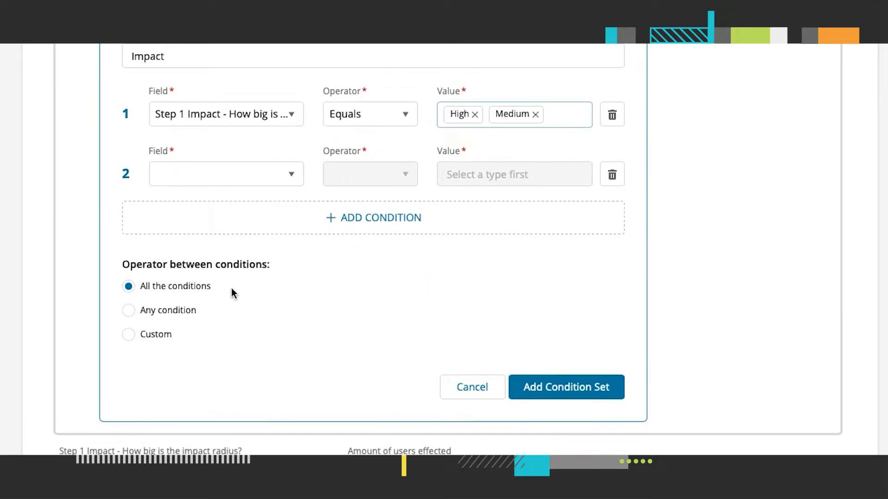
click(164, 342)
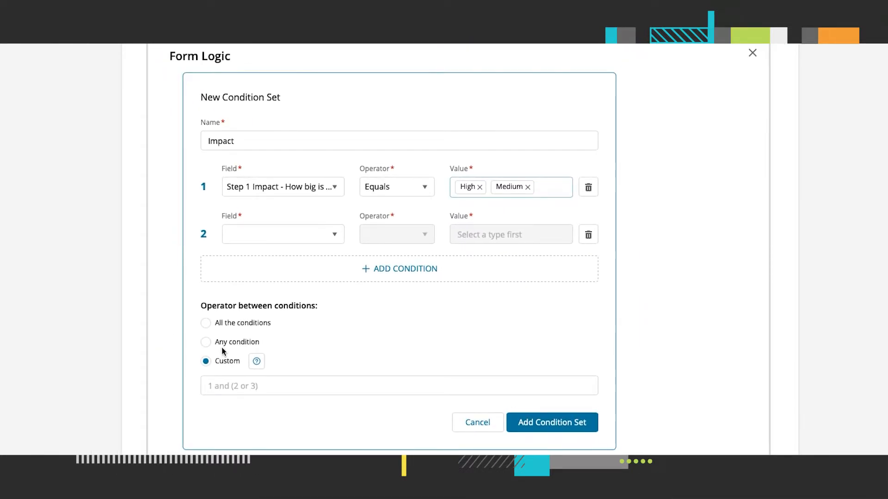
click(206, 323)
click(588, 234)
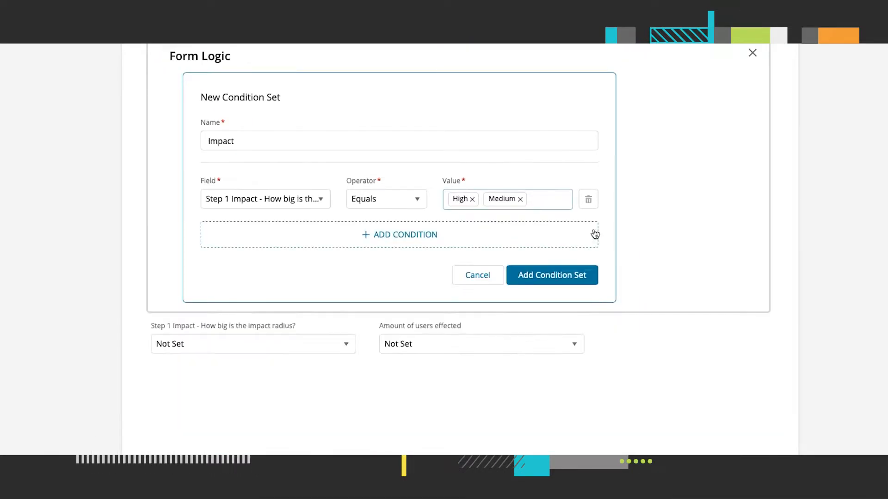
Step: Save the Impact condition set and add an On True action named "Show field" that shows the "Amount of users effected" field
click(587, 278)
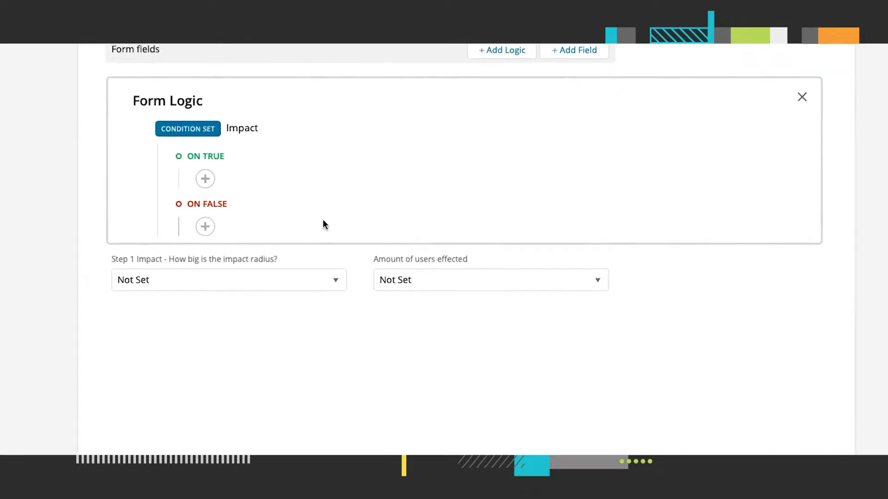
click(184, 167)
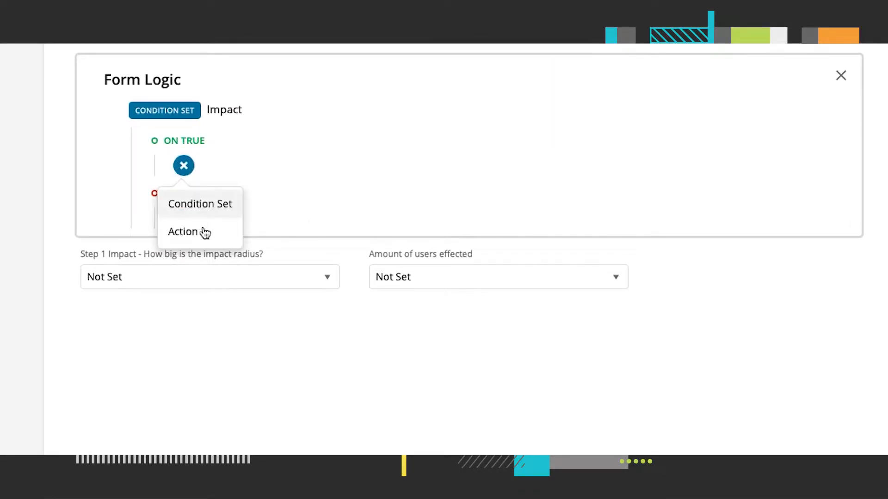
click(204, 233)
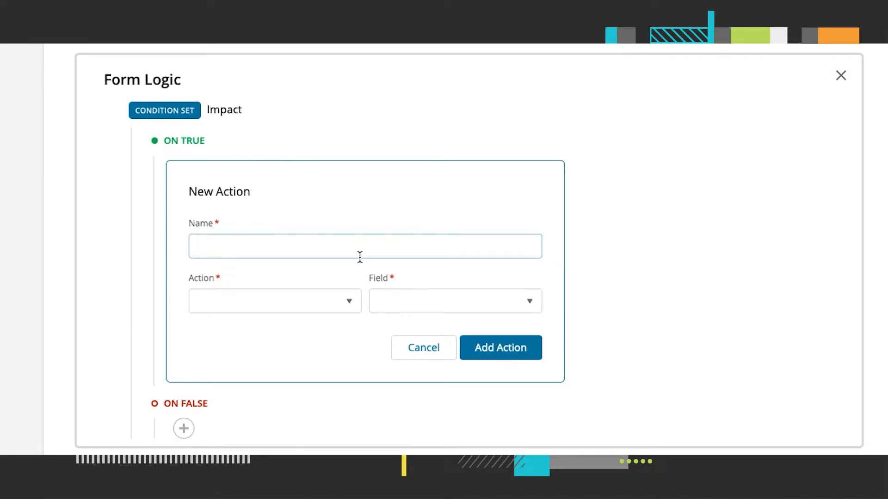
text(Show field)
click(331, 307)
scroll(413, 262, down, 3)
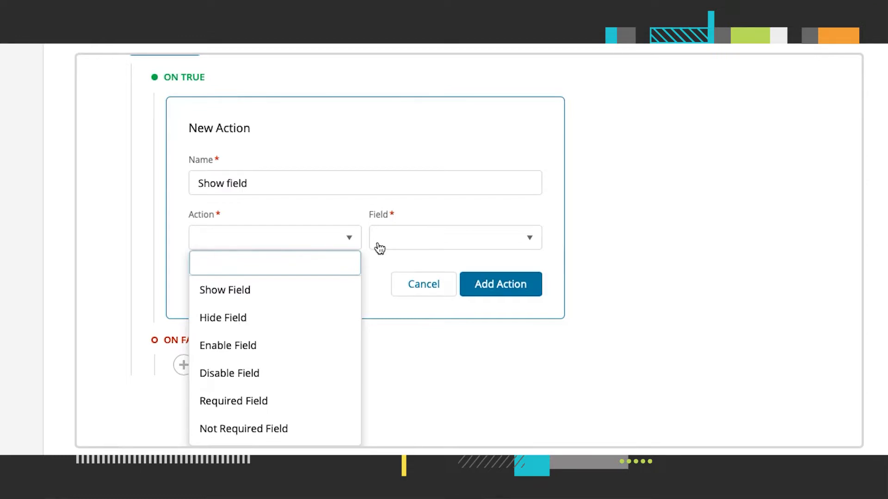
click(309, 299)
click(472, 301)
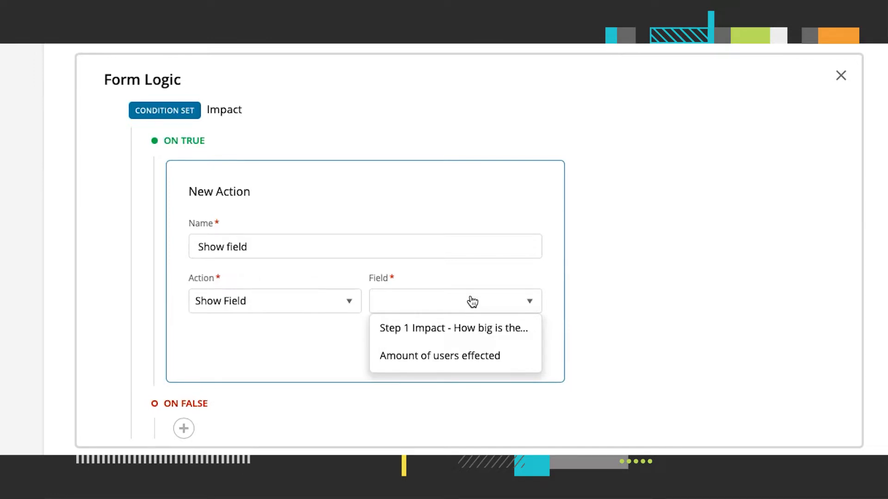
click(460, 356)
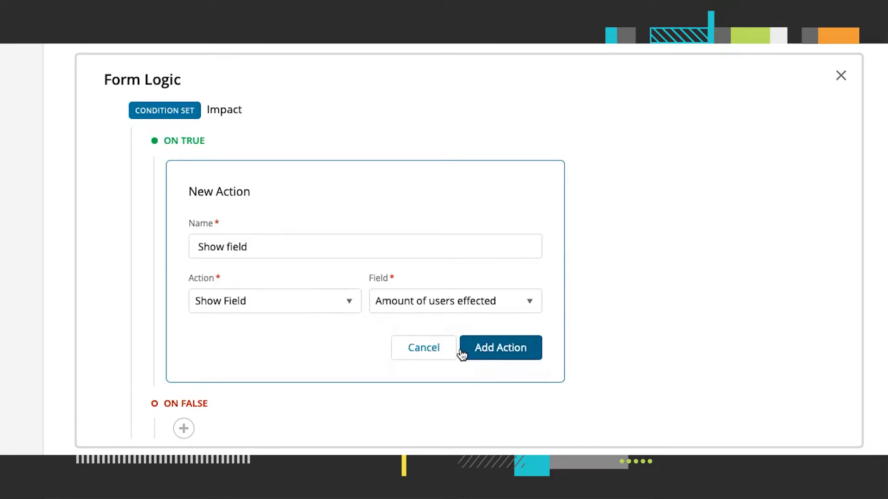
click(478, 354)
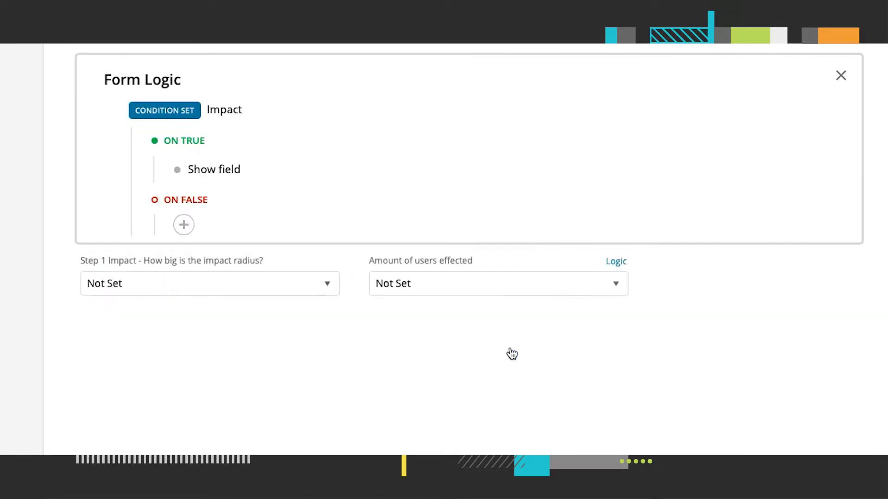
Step: Add an On False action named "Hide field" that hides the "Amount of users effected" field
click(185, 225)
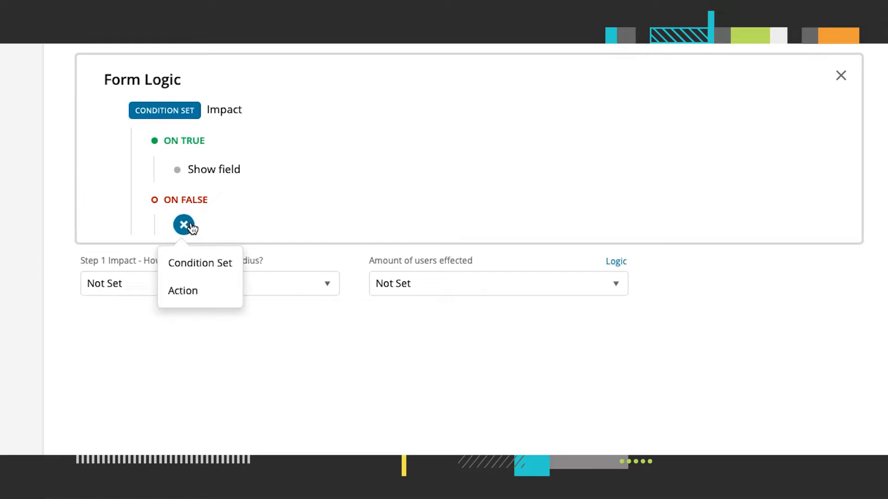
click(199, 291)
scroll(251, 226, down, 2)
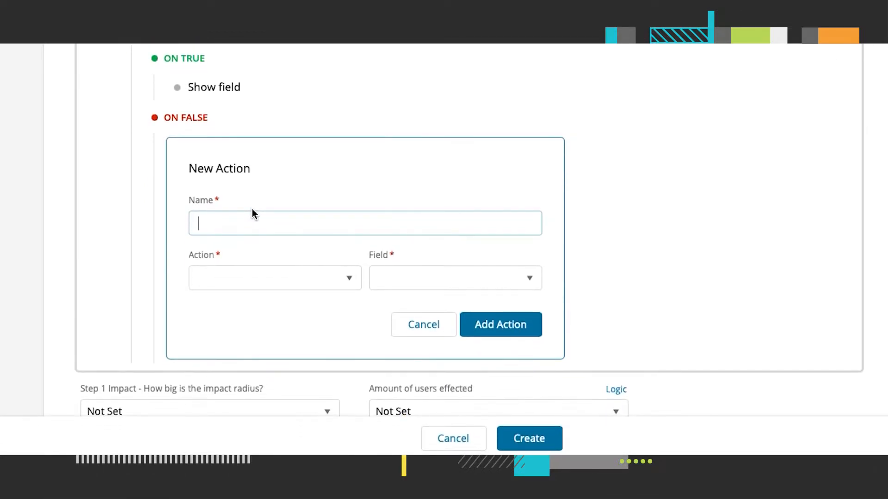
text(Hide field)
click(267, 284)
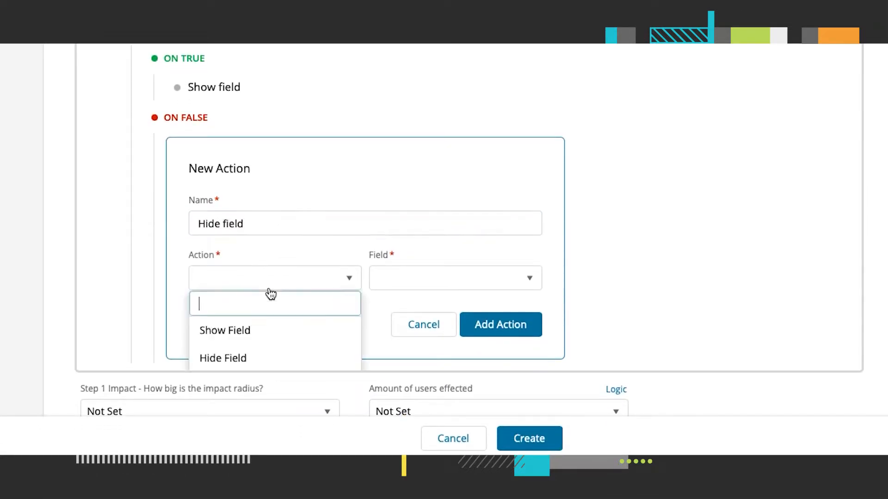
click(279, 358)
scroll(414, 262, down, 3)
click(465, 157)
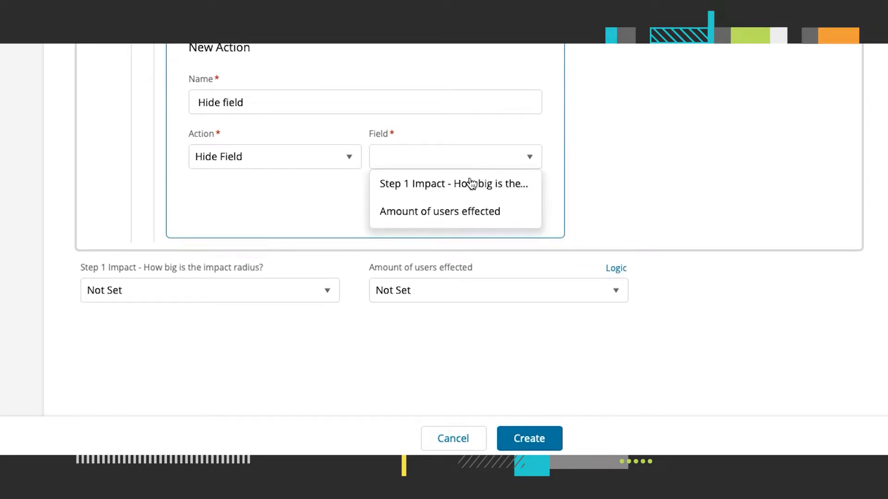
click(472, 212)
click(522, 204)
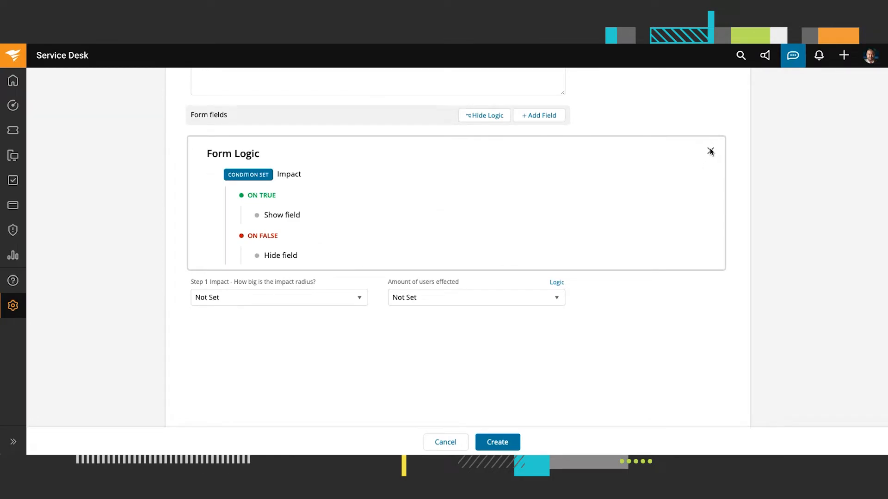
Step: Close the form logic and create the Incidents custom form
click(710, 151)
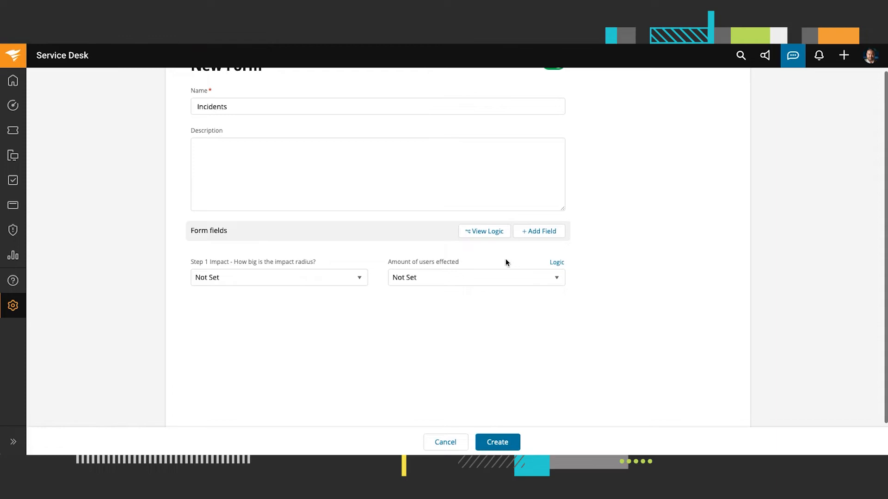
click(479, 232)
click(710, 266)
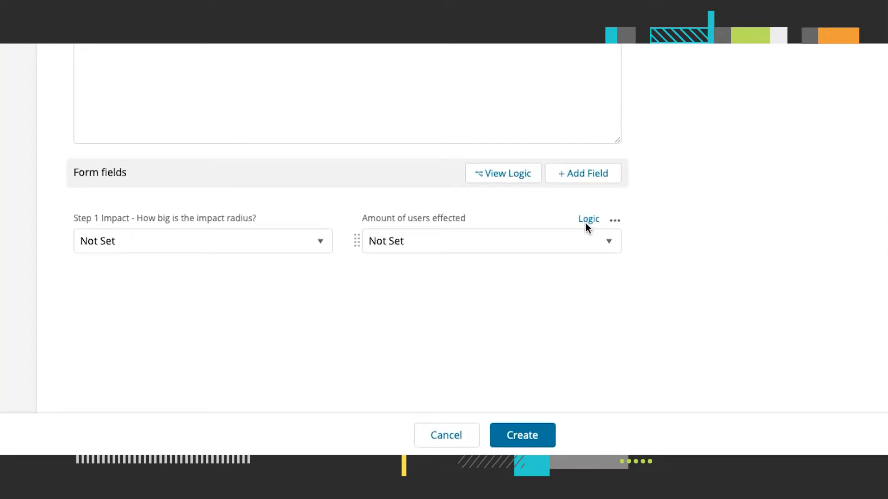
drag(356, 250, 391, 250)
click(615, 223)
click(520, 435)
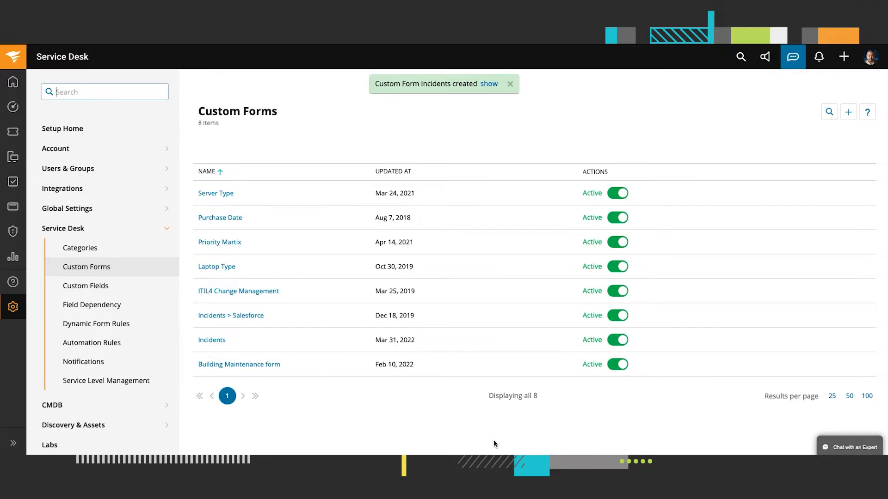
Step: Start a new dynamic form rule named "All Incidents" and set its scope to Incidents
click(110, 329)
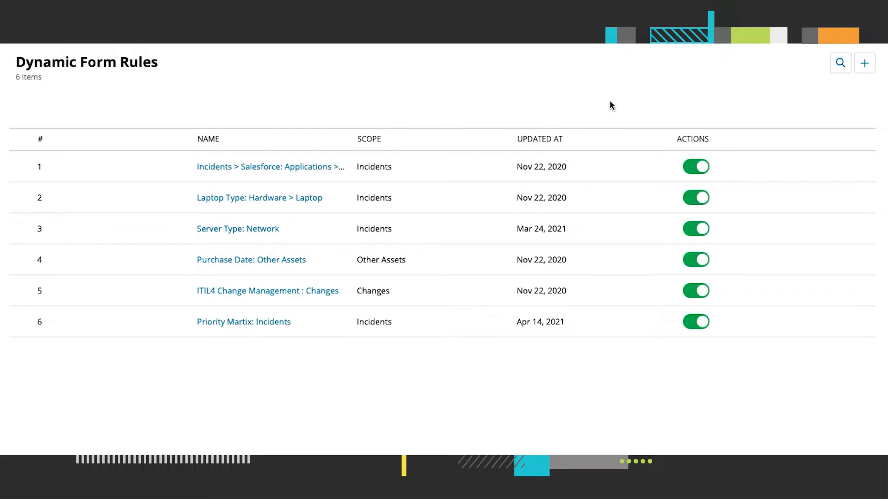
click(873, 62)
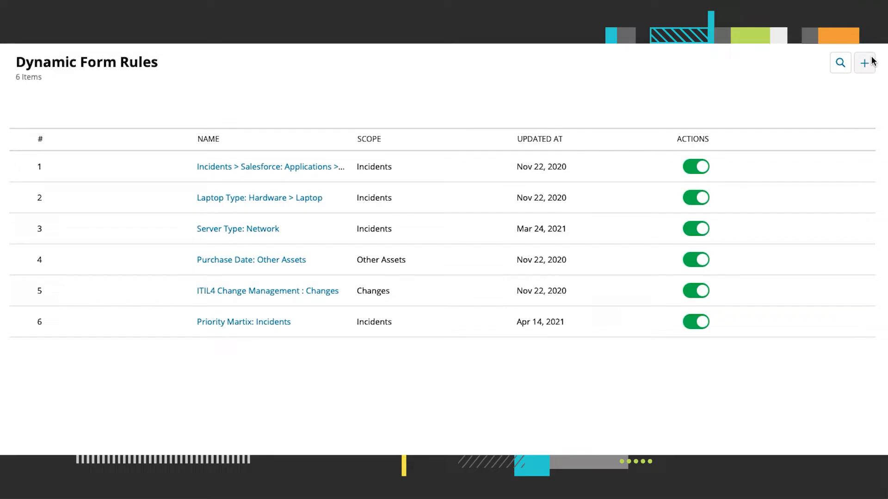
text(Incidents)
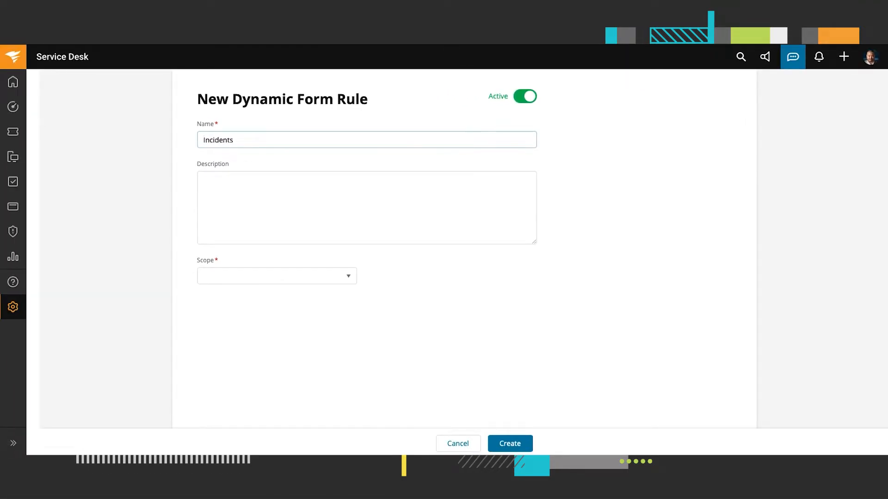
text(All)
scroll(319, 290, down, 1)
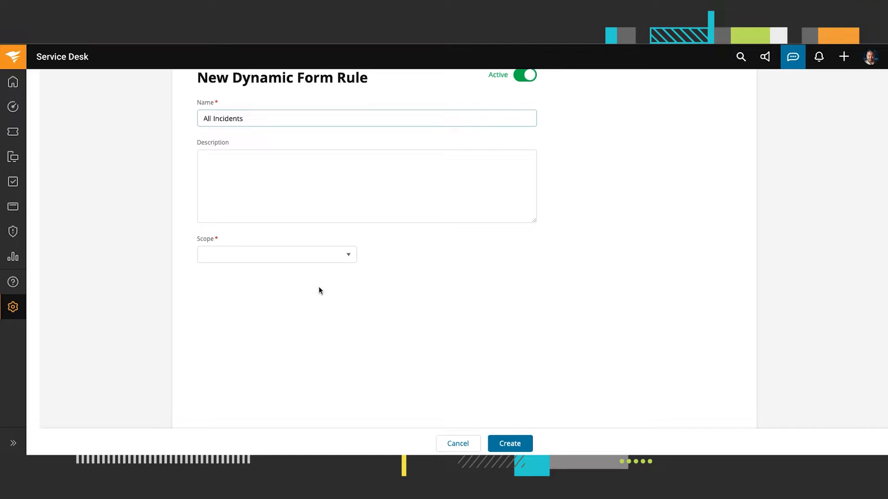
click(350, 255)
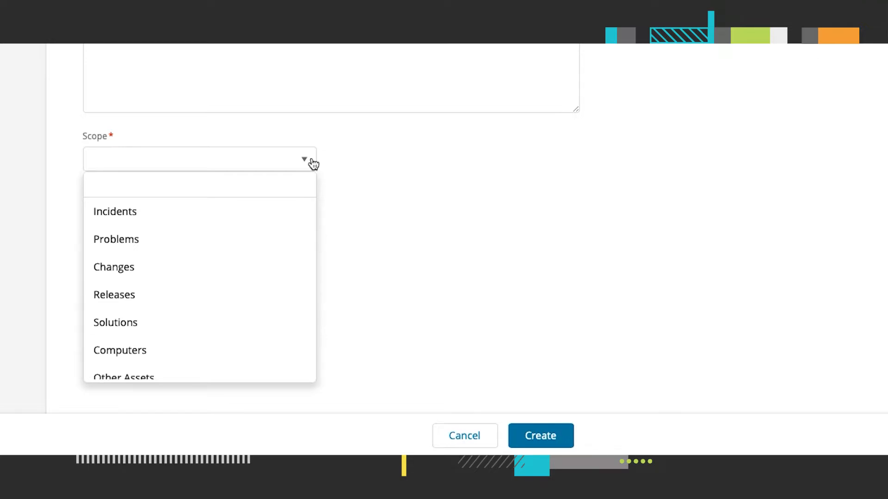
click(251, 212)
scroll(432, 209, down, 1)
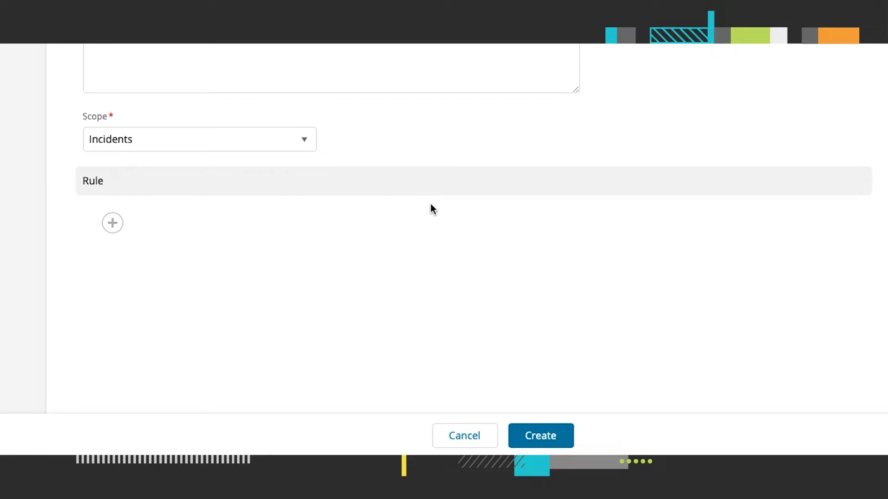
scroll(430, 204, down, 2)
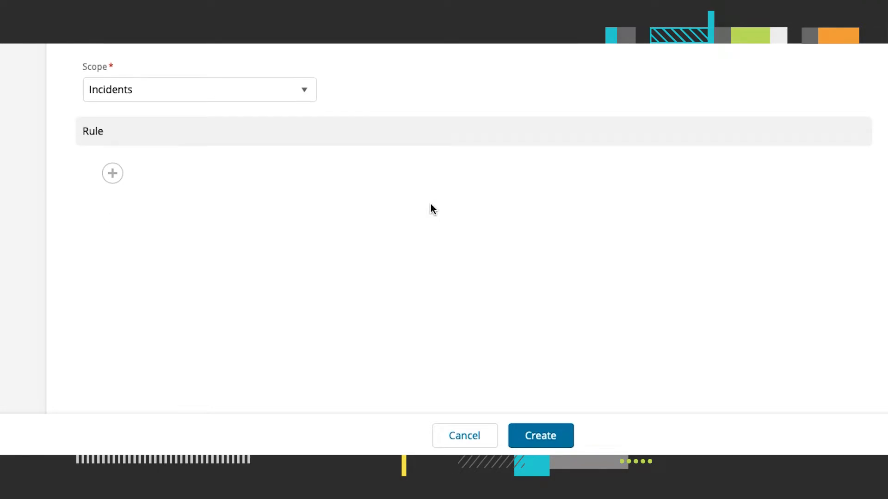
click(112, 174)
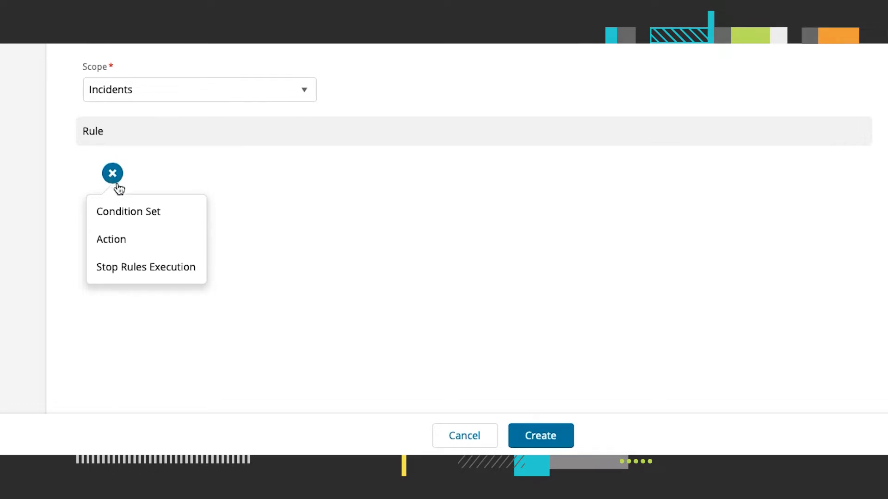
click(402, 106)
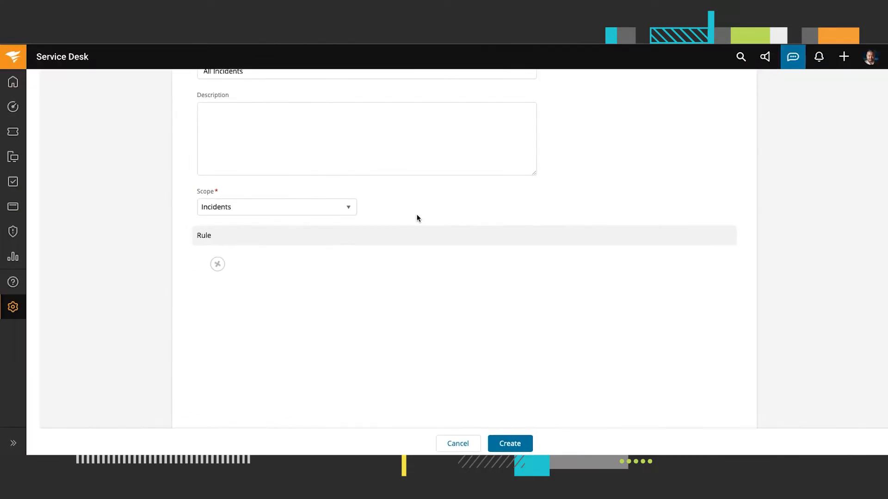
scroll(403, 106, up, 3)
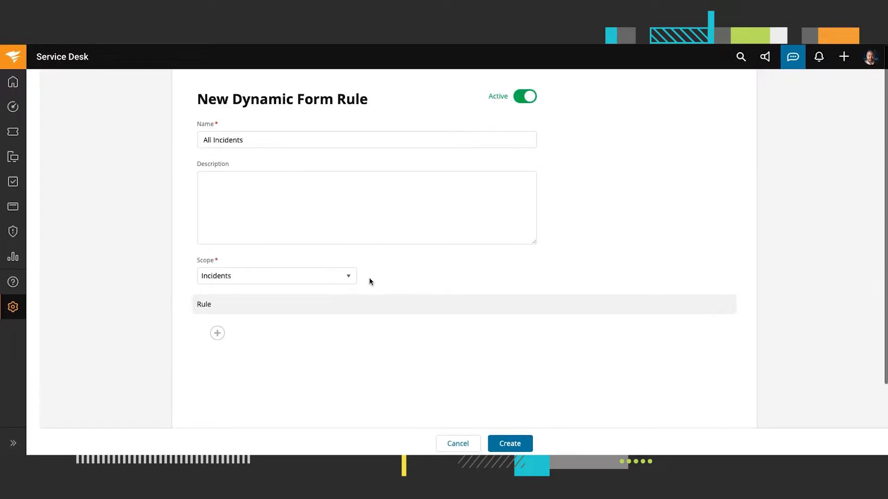
scroll(389, 276, down, 1)
scroll(388, 280, down, 3)
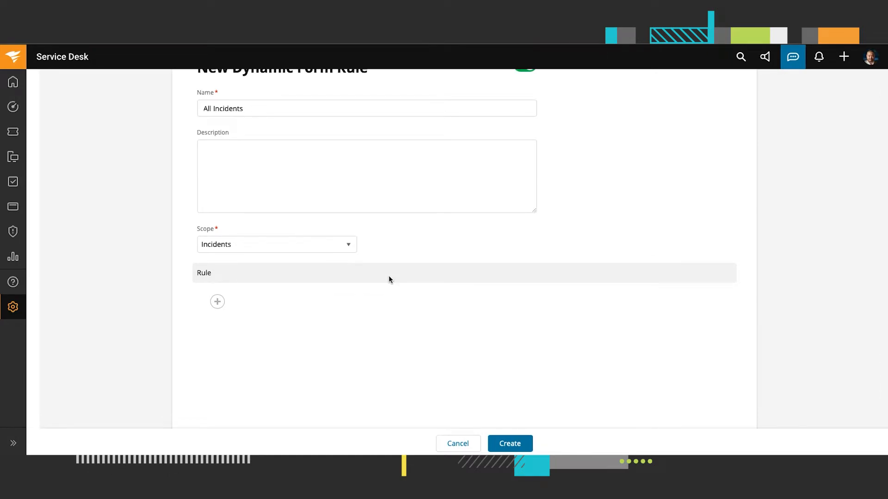
Step: Add an action named "Show form" to the rule, using Show Form with the Incidents form
click(217, 302)
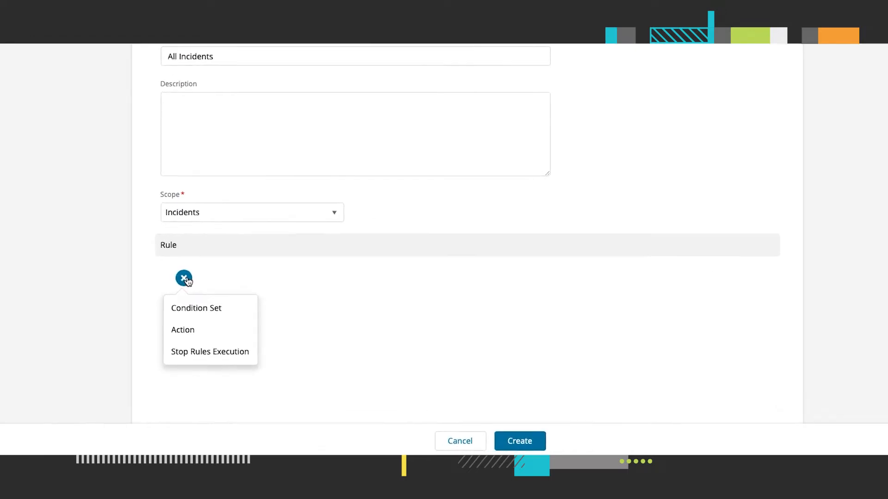
click(208, 330)
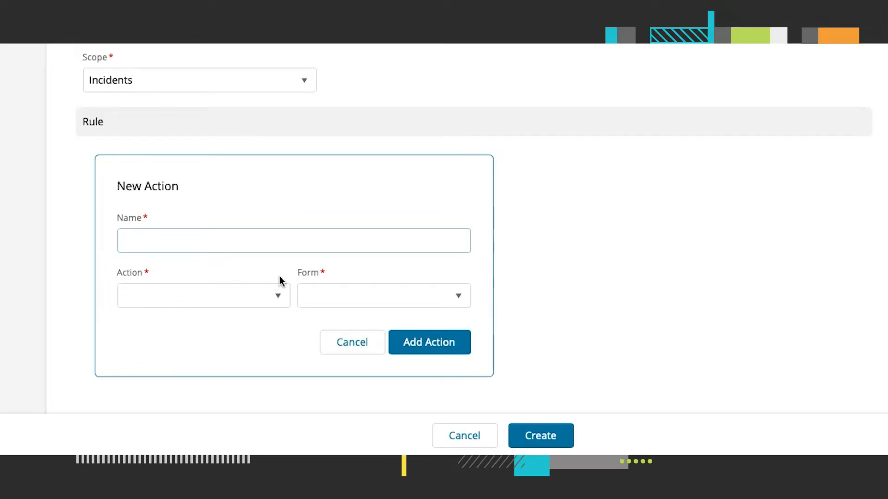
text(Show form)
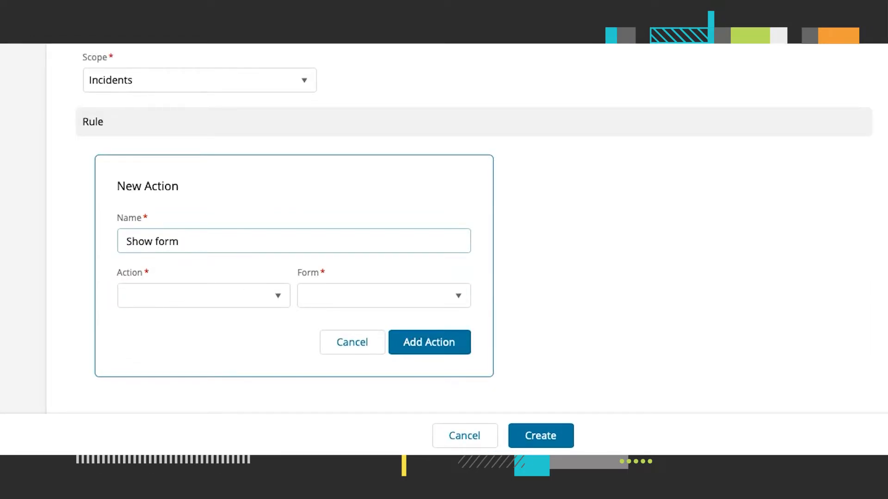
click(283, 294)
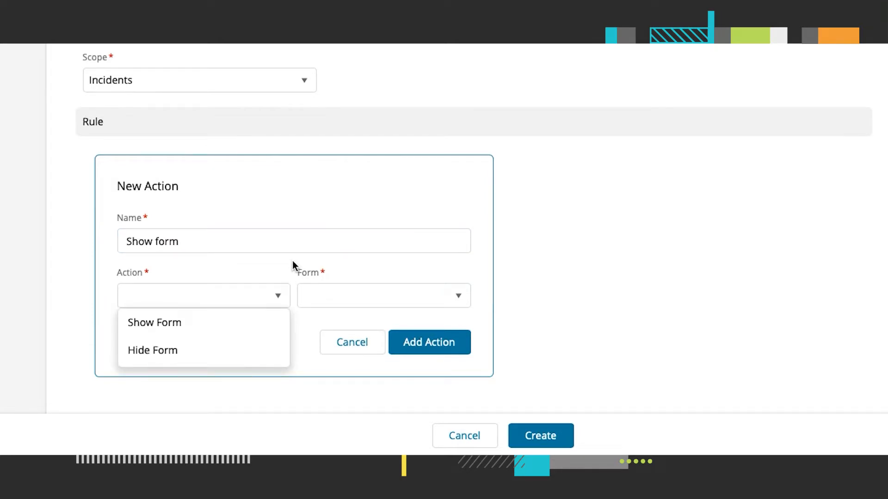
click(254, 325)
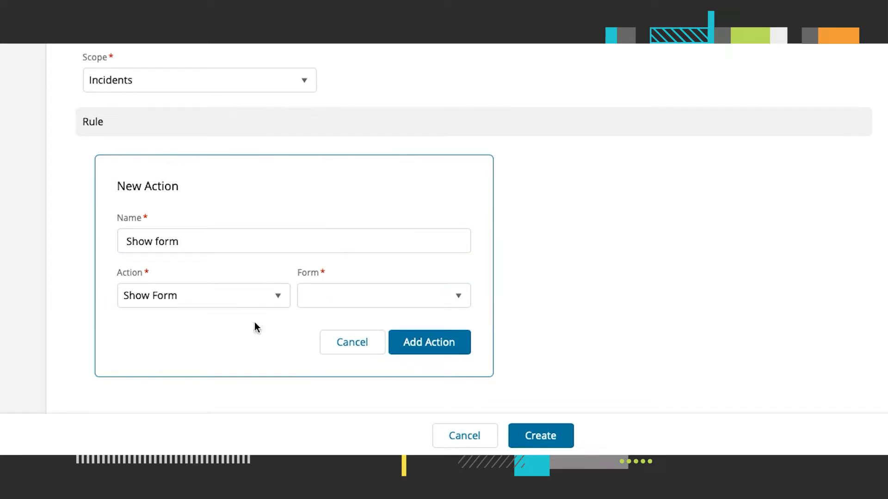
click(372, 307)
scroll(370, 305, down, 3)
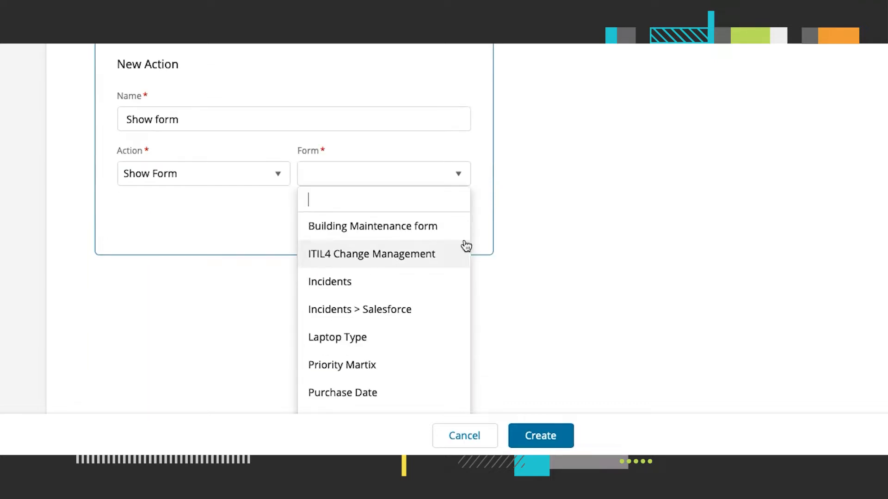
click(397, 276)
click(432, 228)
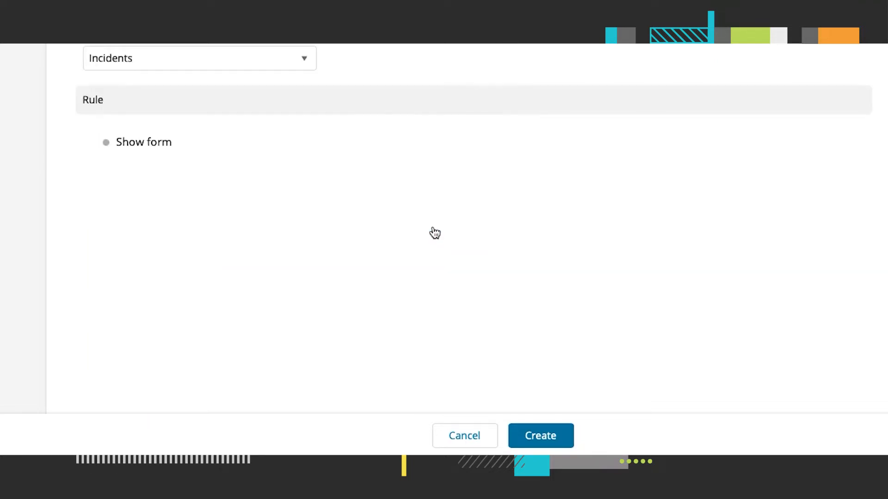
scroll(436, 301, up, 2)
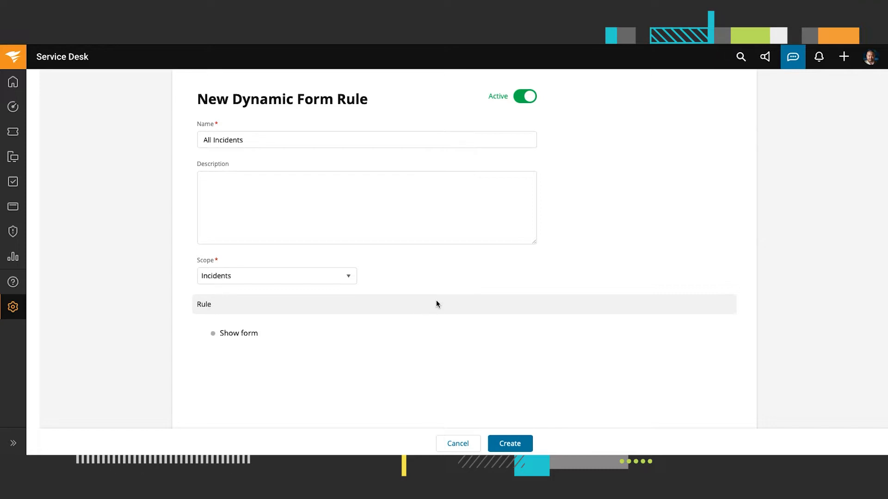
scroll(437, 305, down, 1)
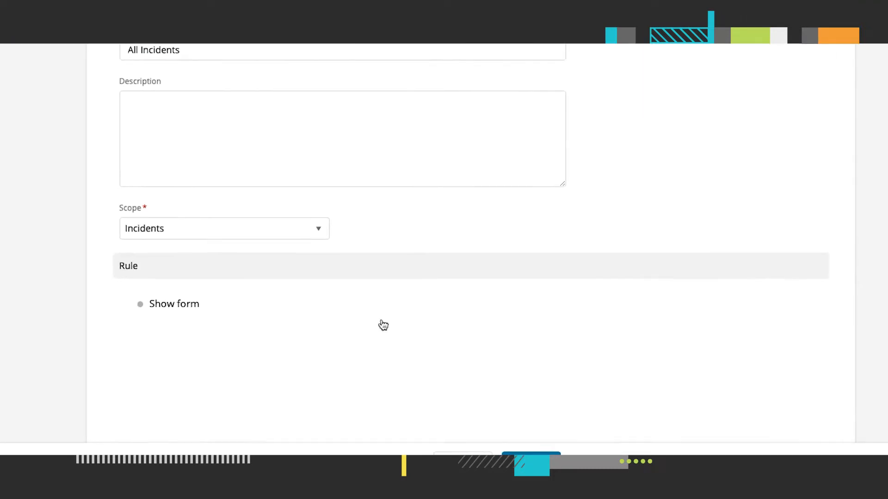
mouse_move(357, 336)
click(511, 295)
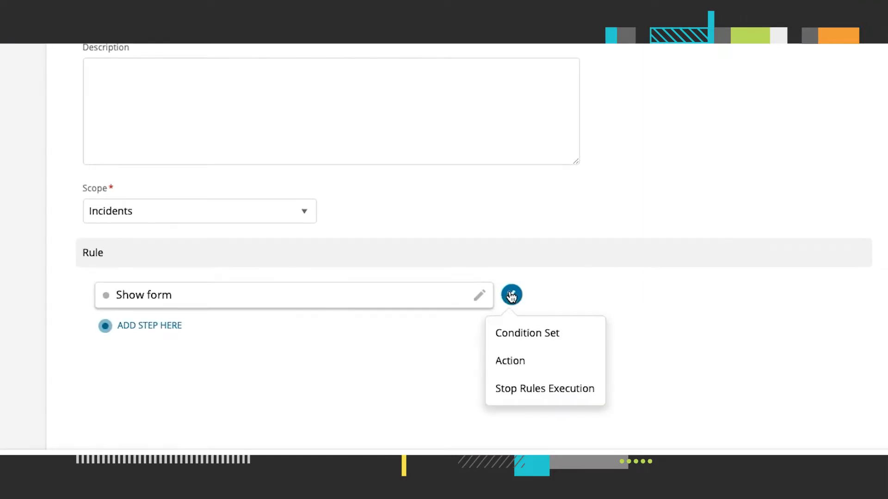
click(525, 332)
click(522, 329)
scroll(509, 325, down, 3)
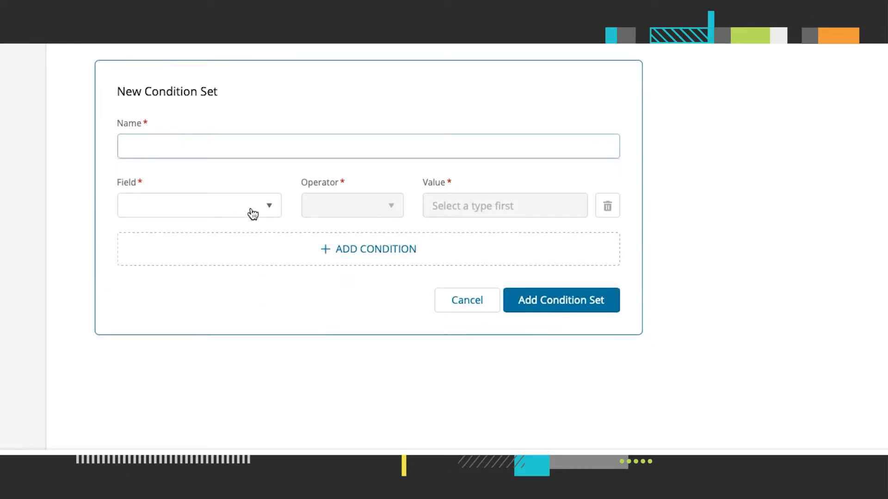
click(252, 212)
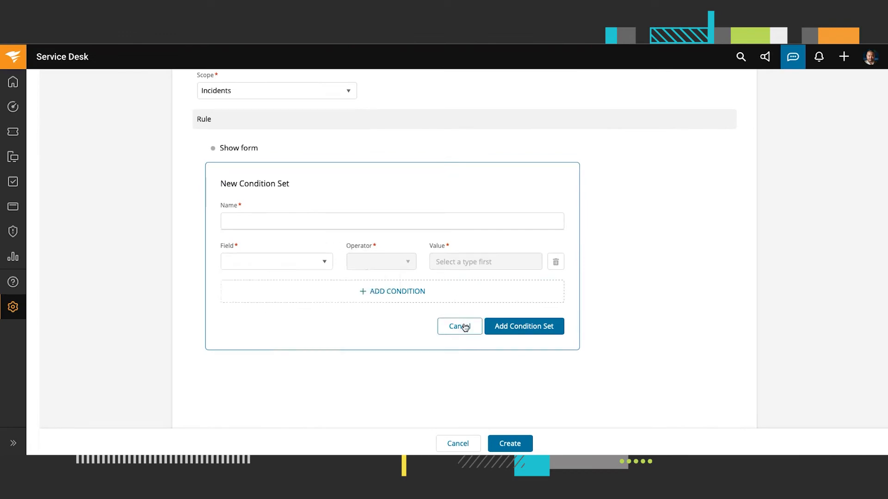
click(464, 328)
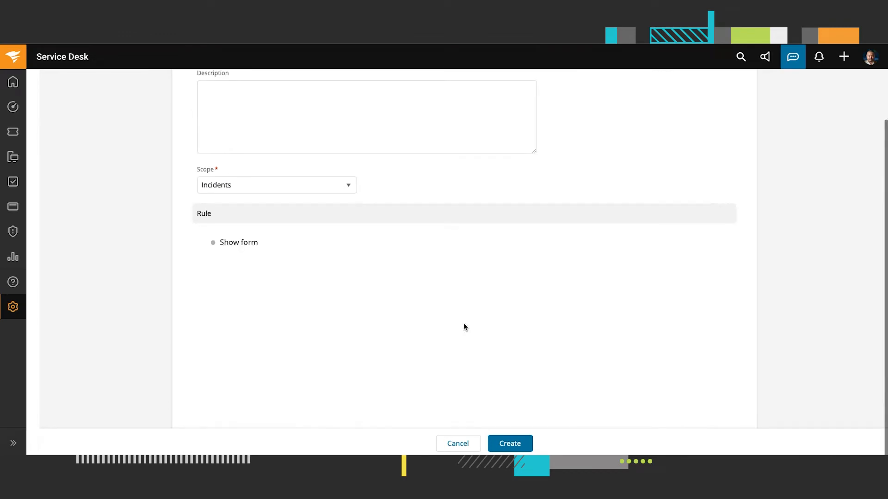
Step: Create the "All Incidents" dynamic form rule
scroll(465, 327, up, 4)
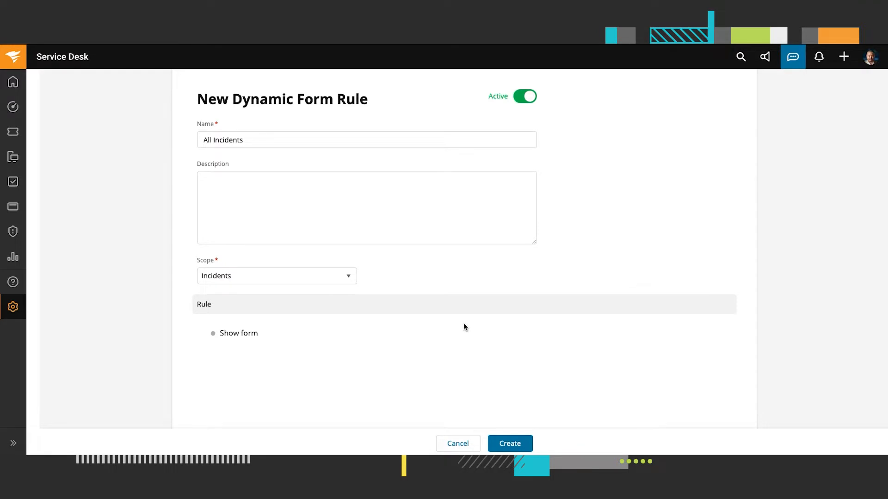
click(510, 444)
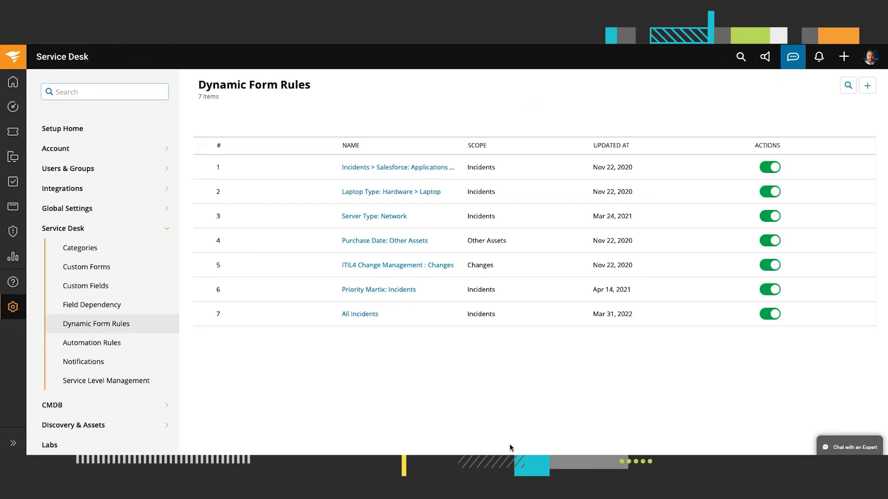
Step: Test the form logic on a new incident by setting "Step 1 Impact - How big is the impact radius?" to High and then Low
click(844, 56)
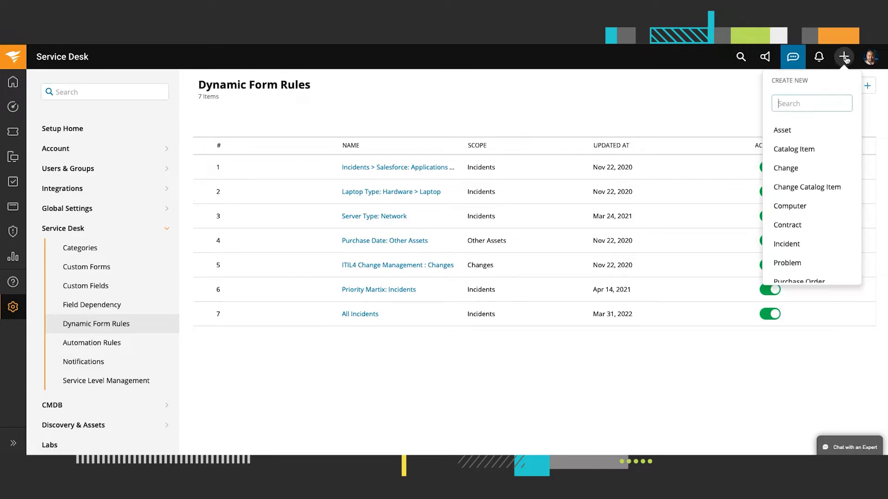
click(789, 243)
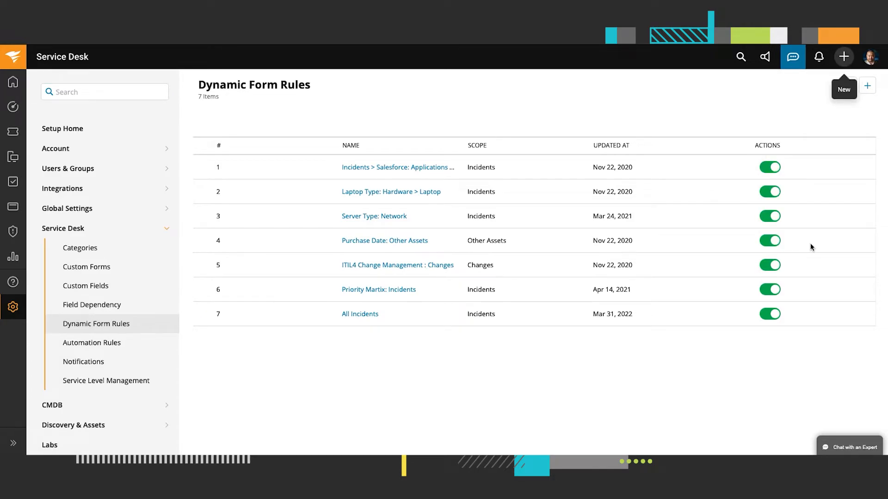
scroll(584, 317, down, 5)
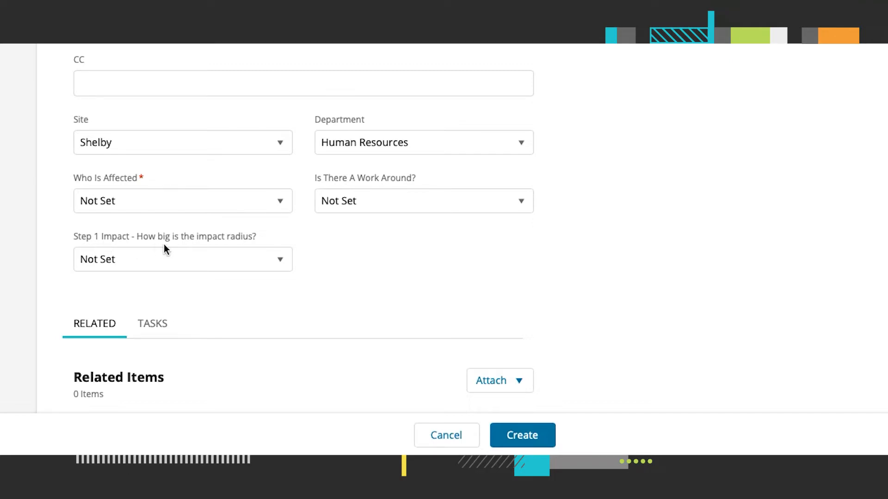
scroll(164, 244, down, 1)
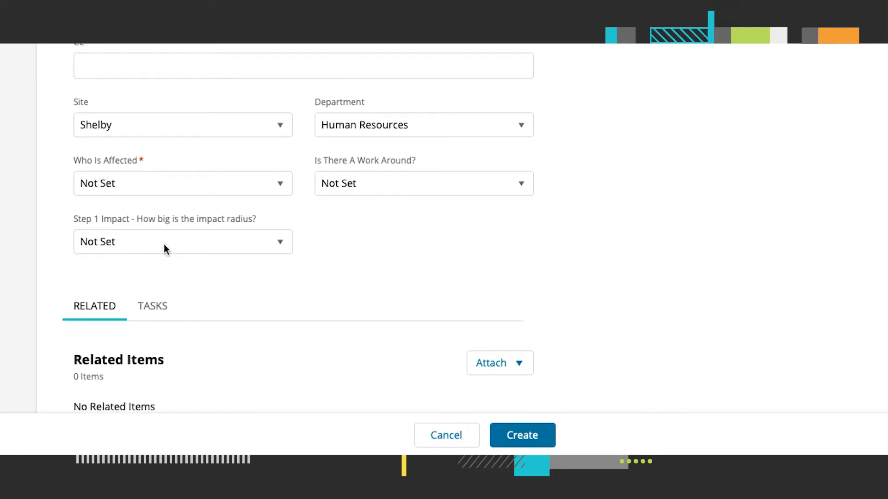
click(252, 242)
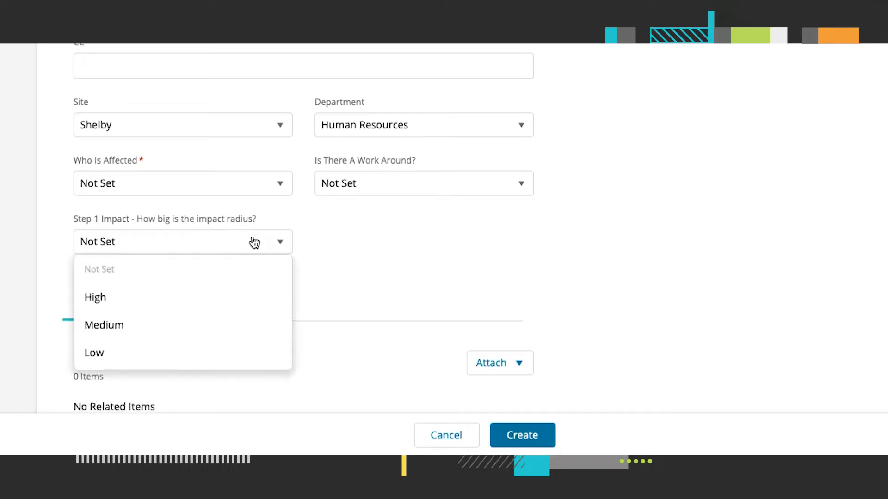
click(211, 298)
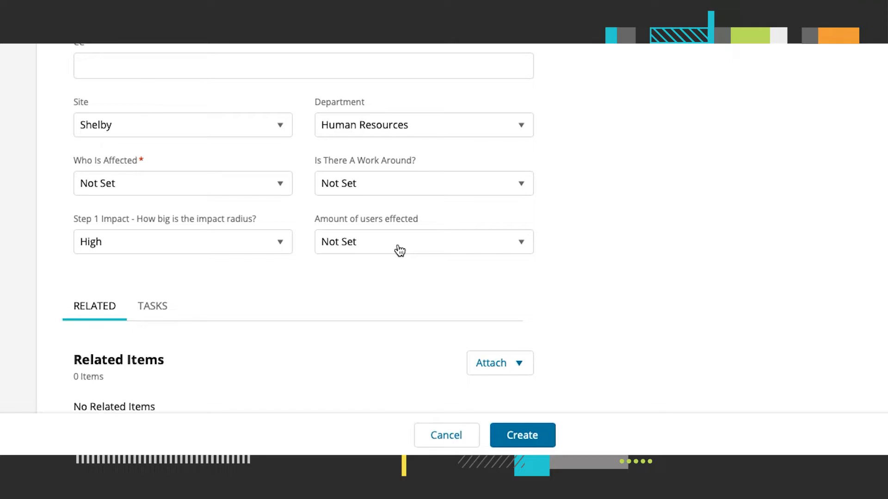
click(274, 247)
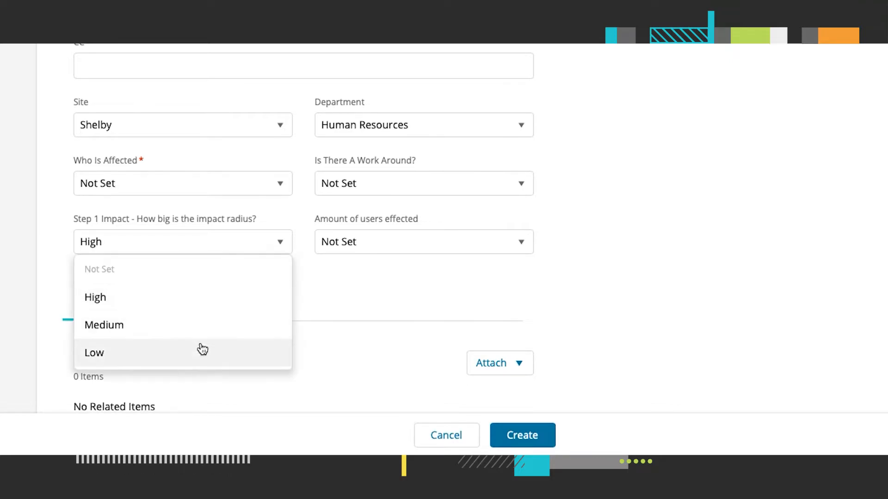
click(200, 354)
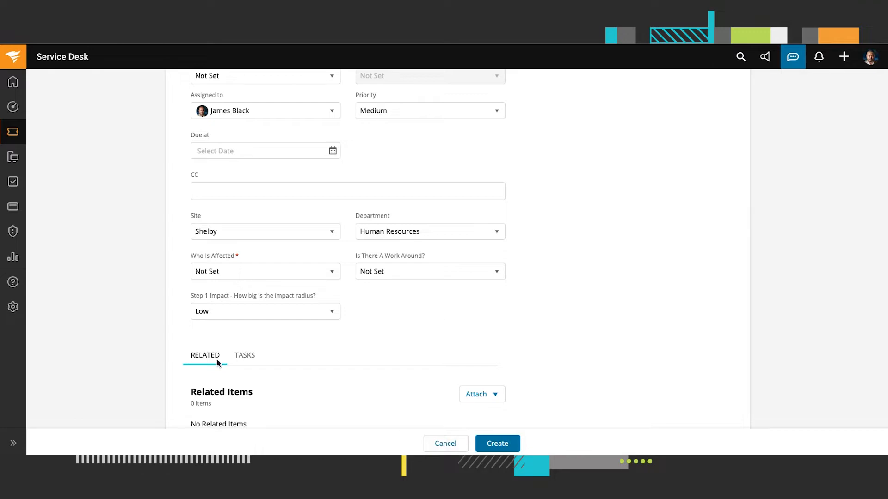
Step: Open the Custom Fields list in the Service Desk setup
click(18, 313)
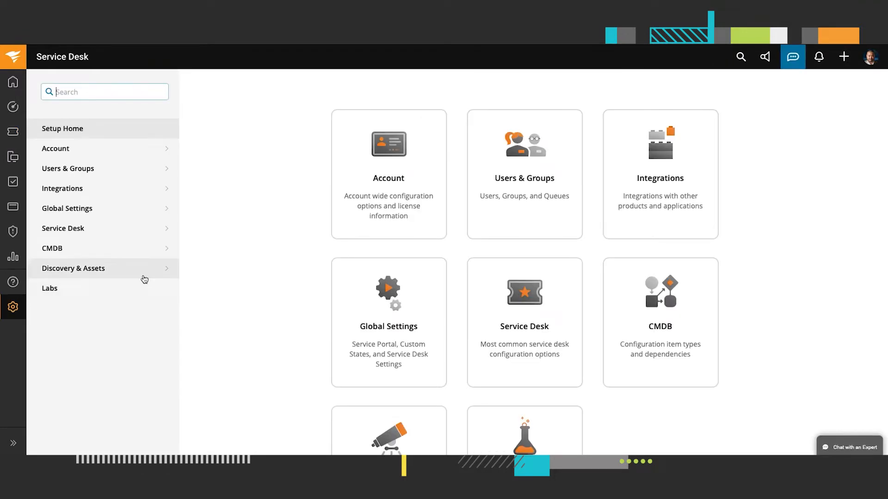
click(170, 229)
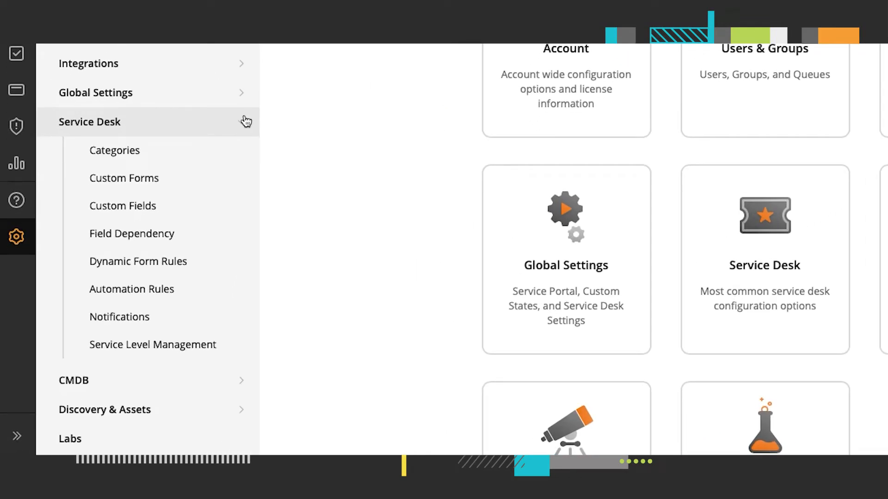
click(184, 204)
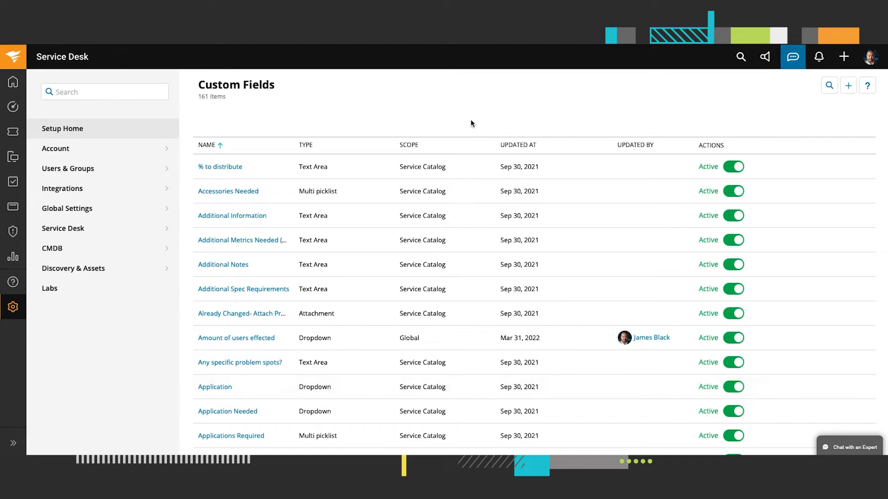
Step: Start a new custom field and examine the available field types and scope options
click(852, 88)
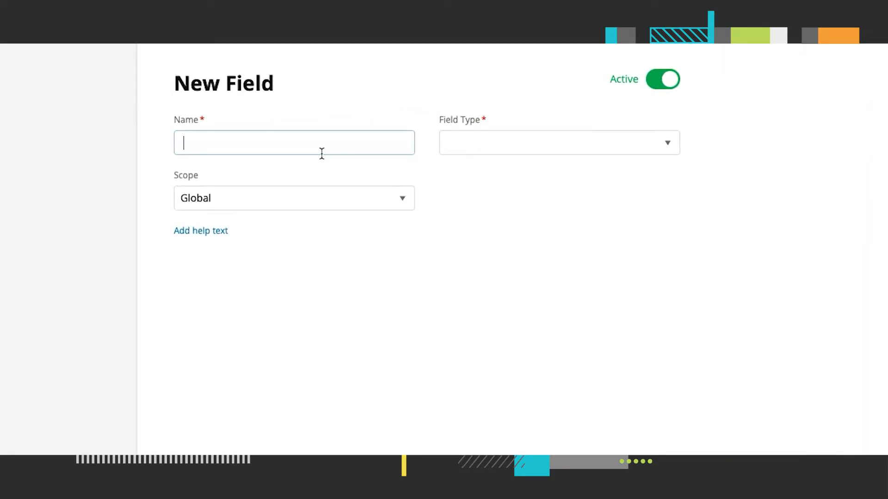
click(458, 151)
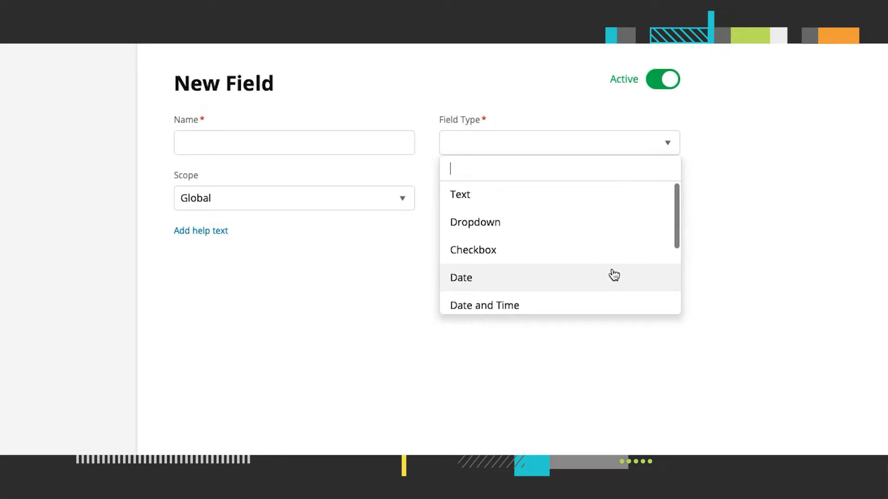
scroll(614, 275, down, 4)
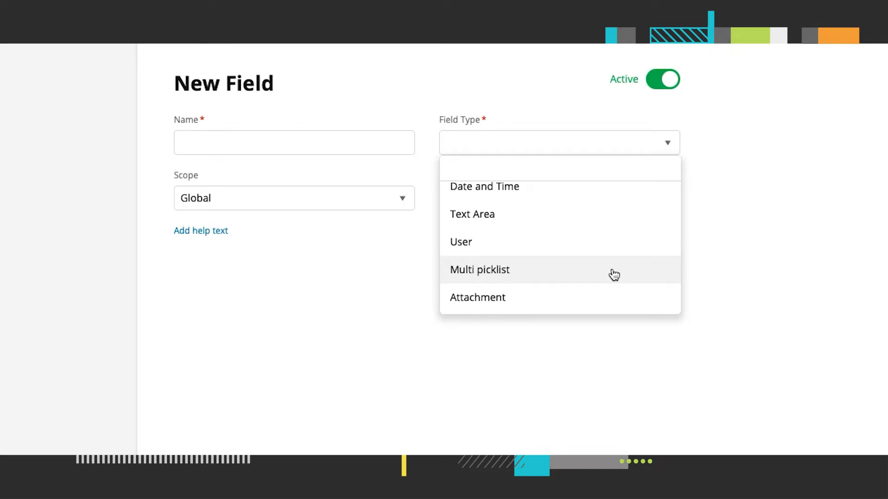
click(496, 378)
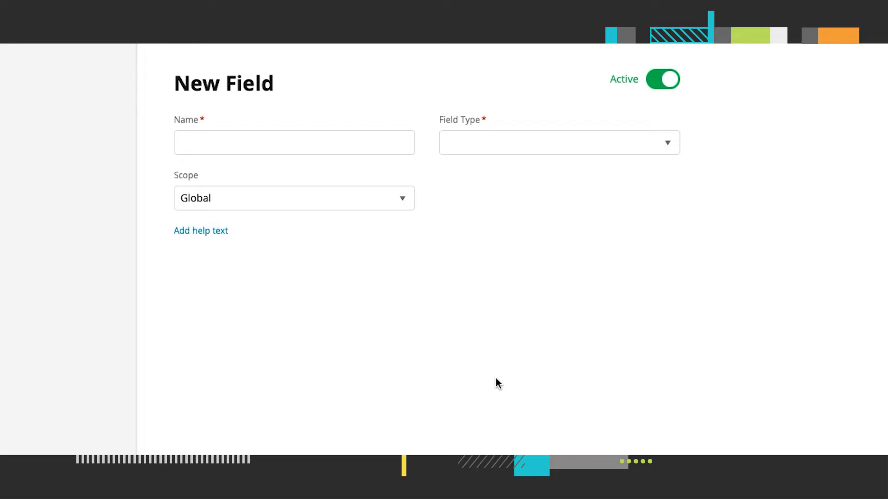
click(365, 211)
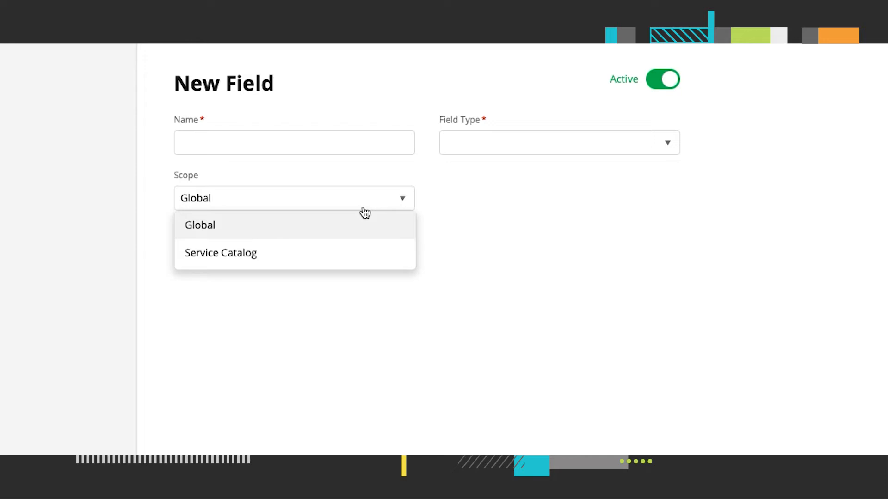
click(559, 300)
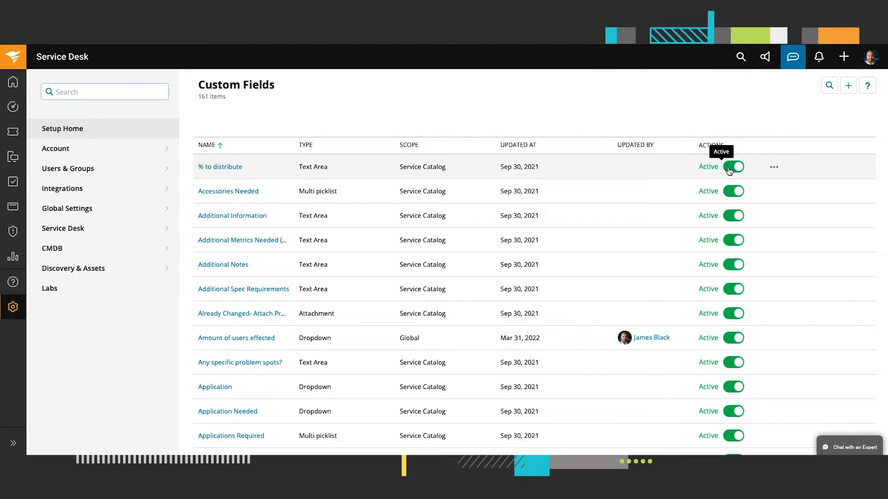
Step: Check which additional actions are available for the "% to distribute" custom field
click(774, 167)
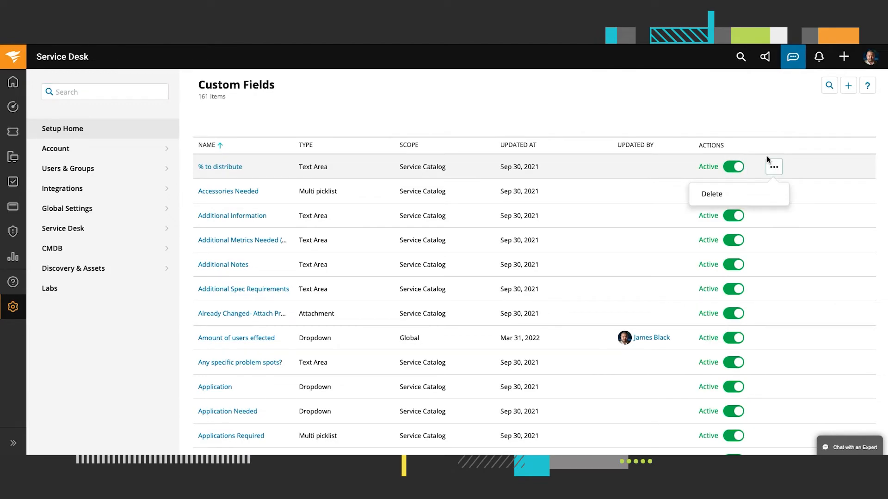
click(720, 110)
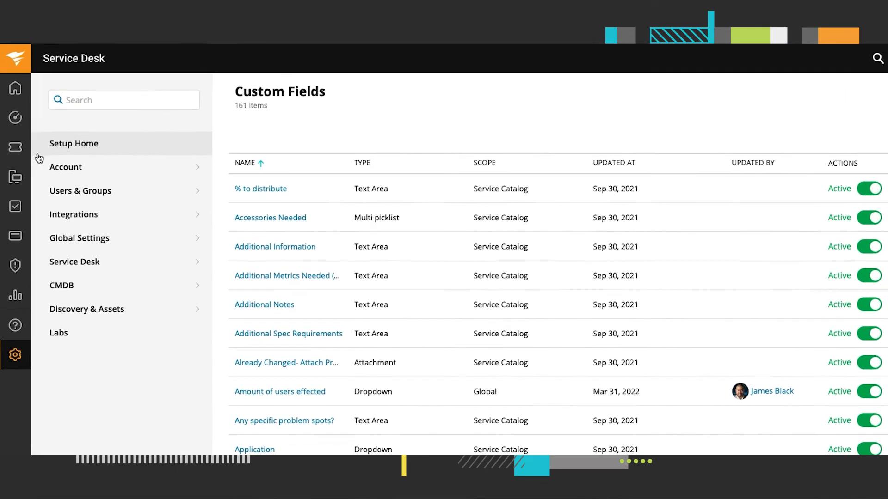
Step: Start a new service catalog item and open the custom field selection for its inputs
mouse_move(21, 135)
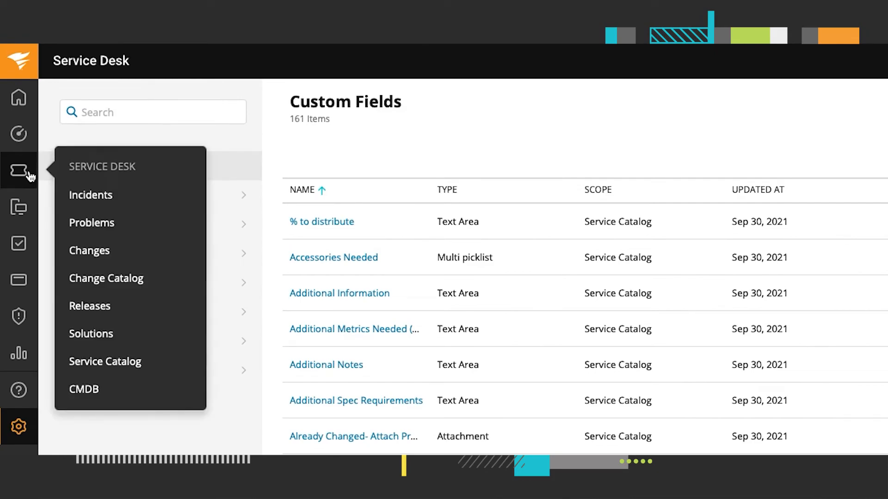
click(167, 357)
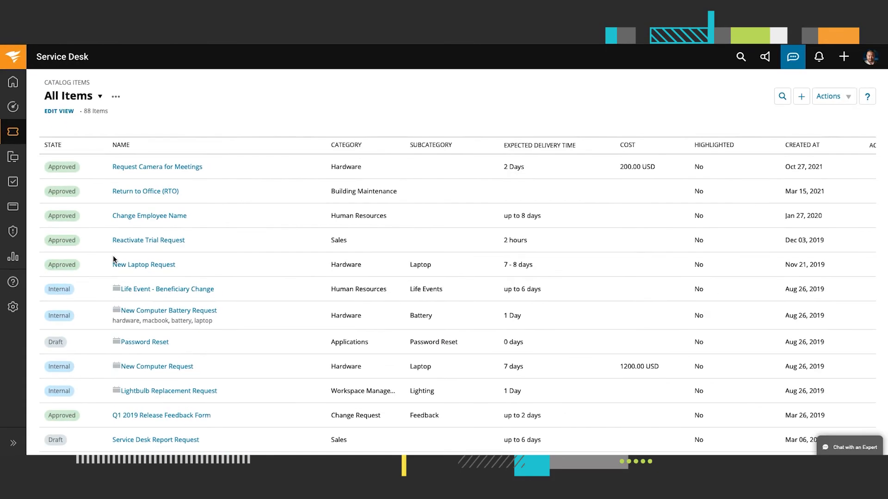
click(804, 99)
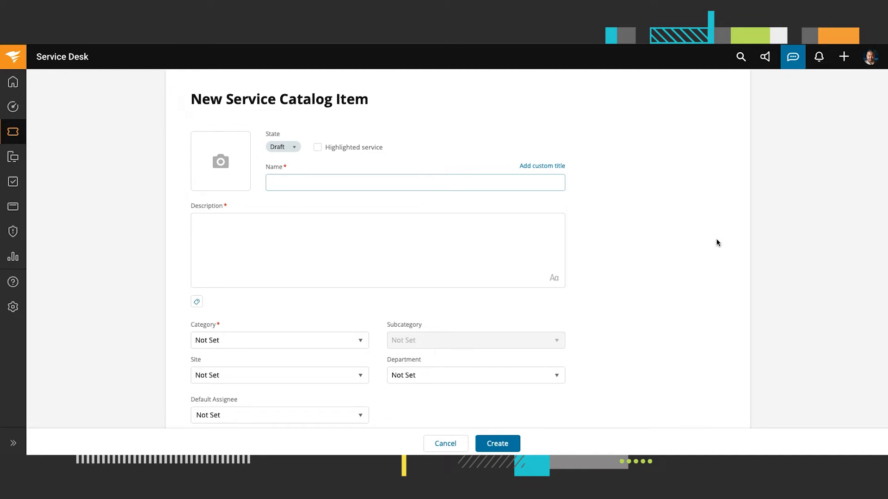
scroll(717, 242, down, 3)
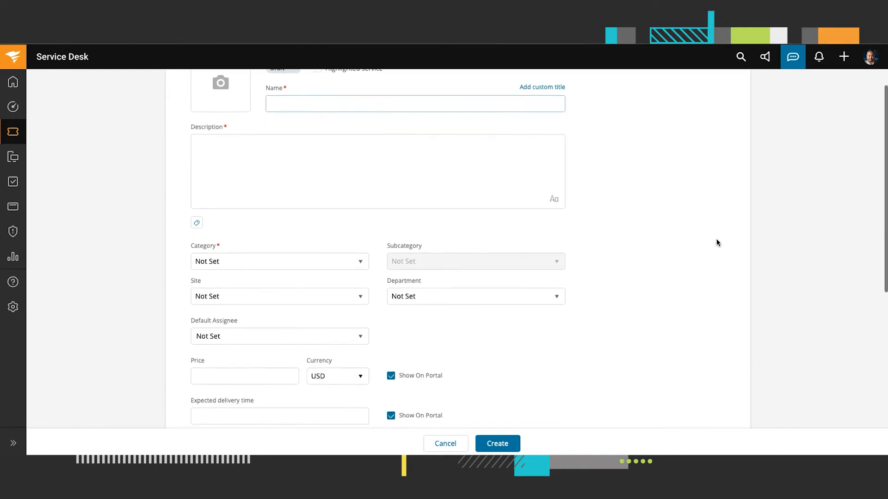
scroll(717, 240, down, 4)
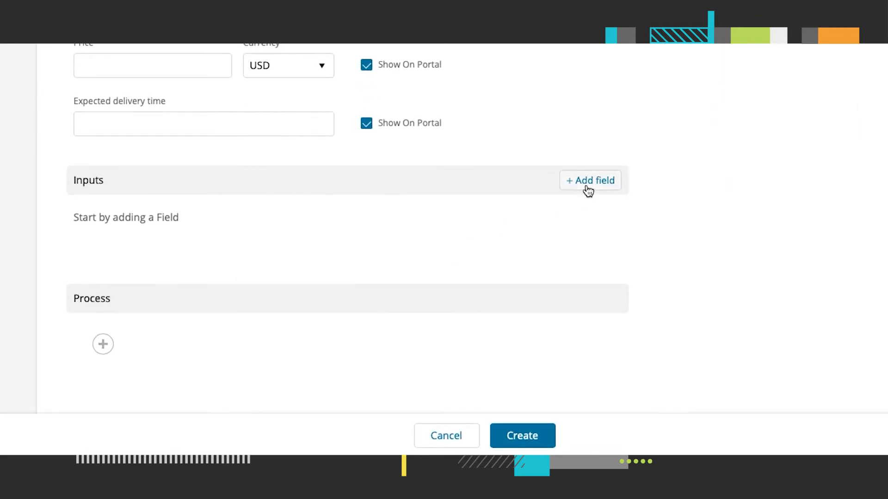
click(588, 188)
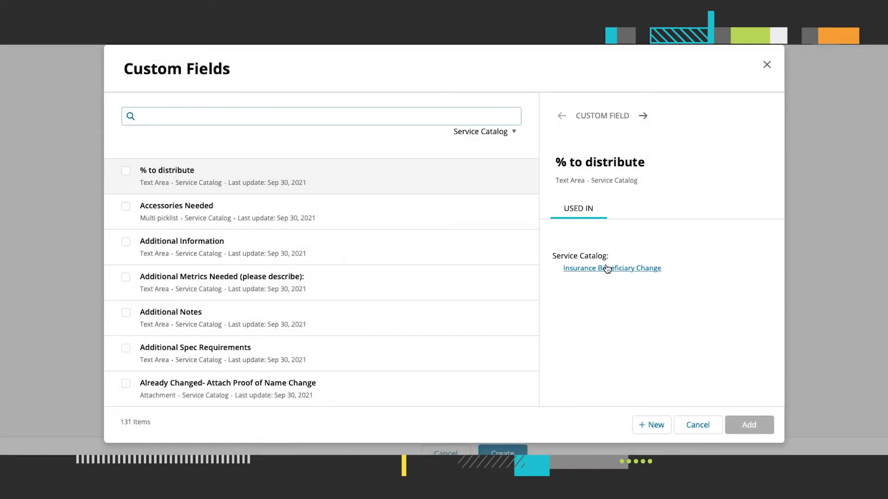
Step: Examine the values and usage of the "Accessories Needed" field, and list the custom fields of all scopes
click(248, 215)
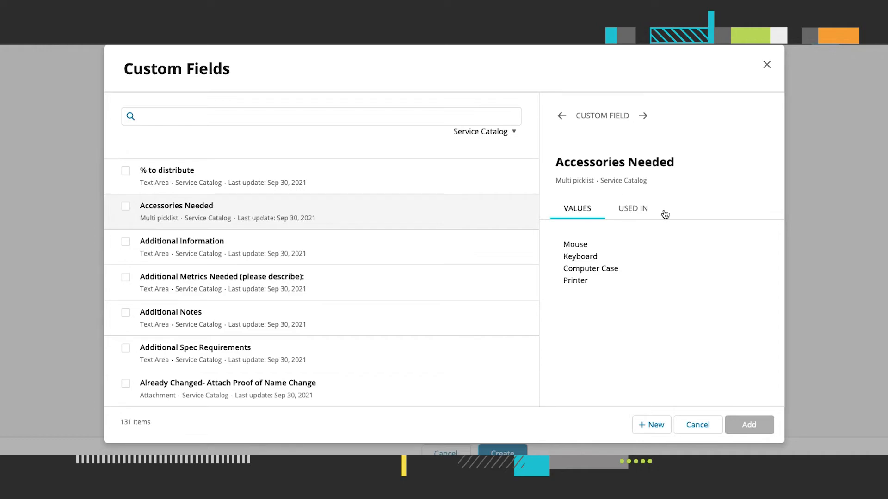
click(636, 213)
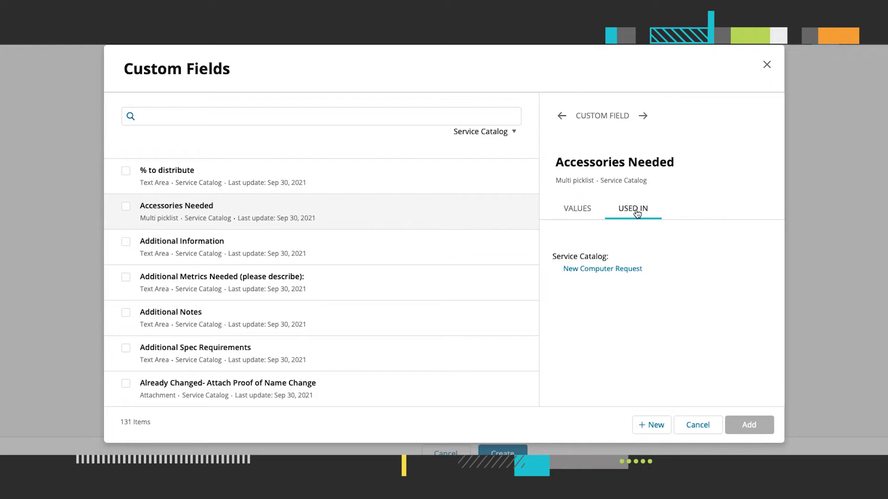
click(501, 133)
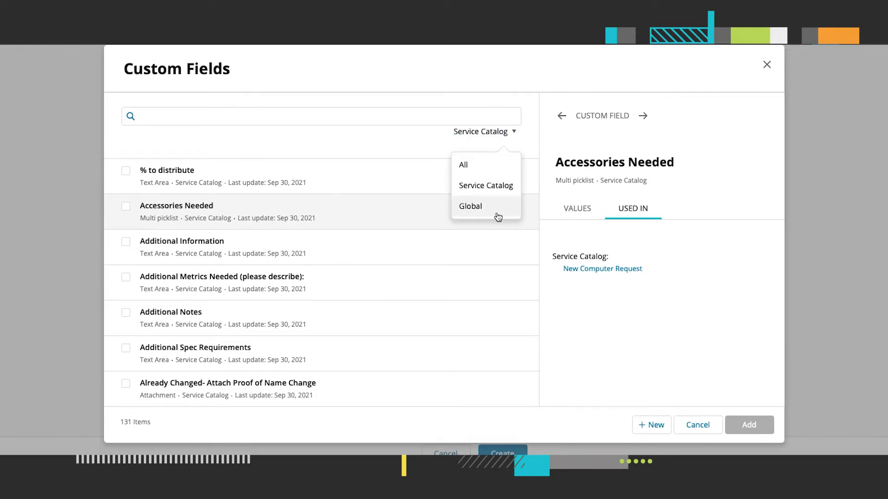
click(490, 166)
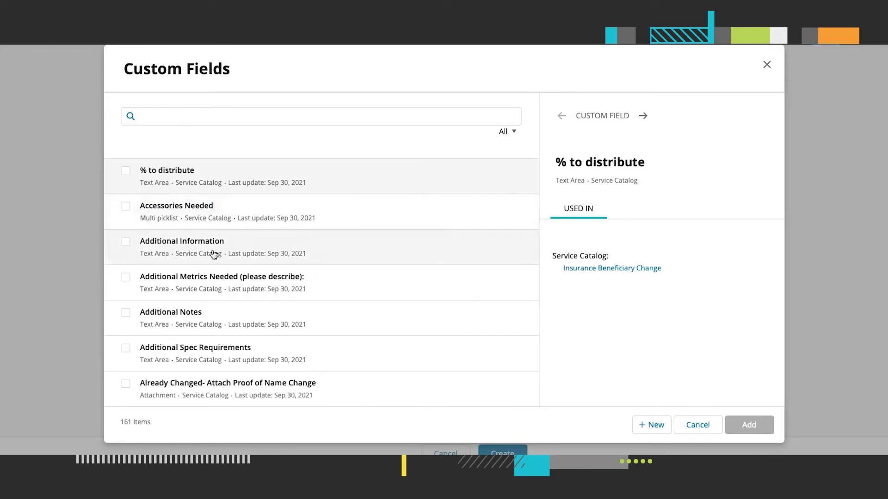
Step: Examine the values of the "Amount of users effected" custom field and where it is used
scroll(231, 333, down, 2)
scroll(232, 333, down, 1)
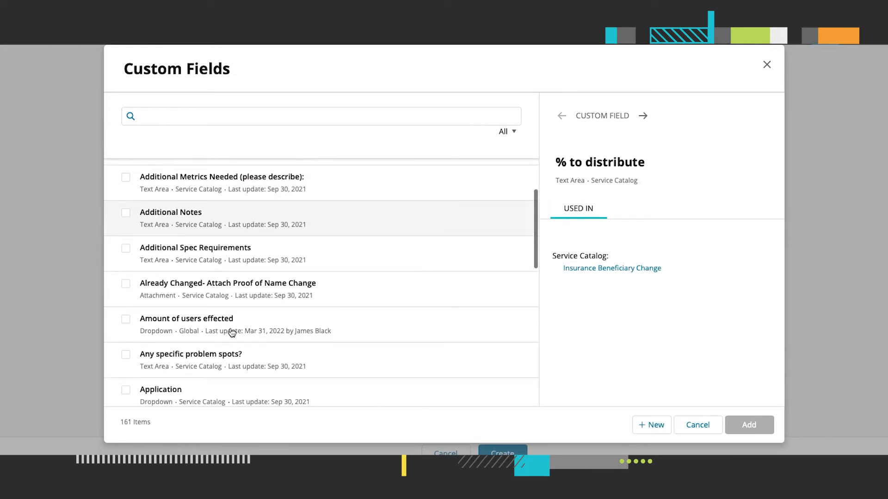
click(258, 331)
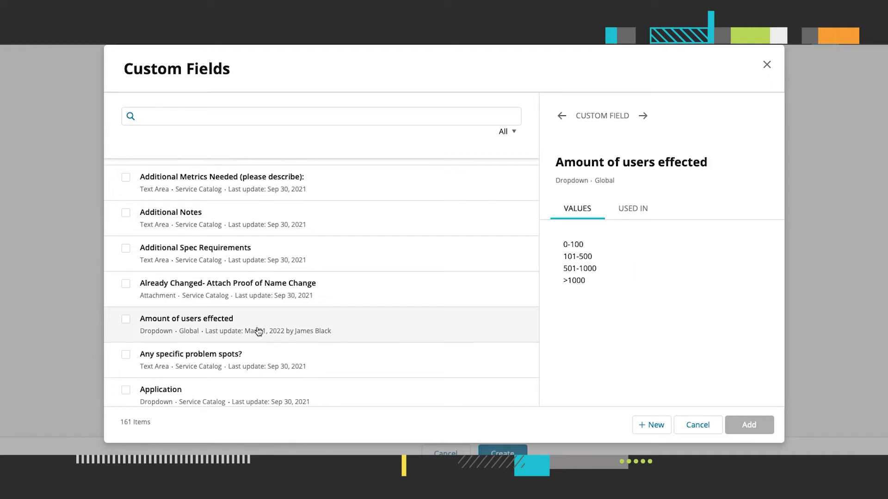
click(647, 212)
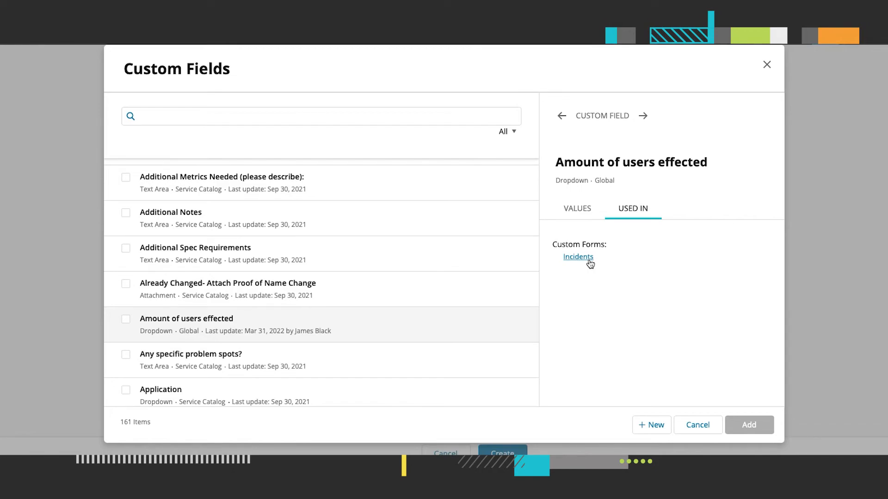
Step: Examine the field types for a new custom field and the Multi picklist settings, then discard the new field
click(653, 427)
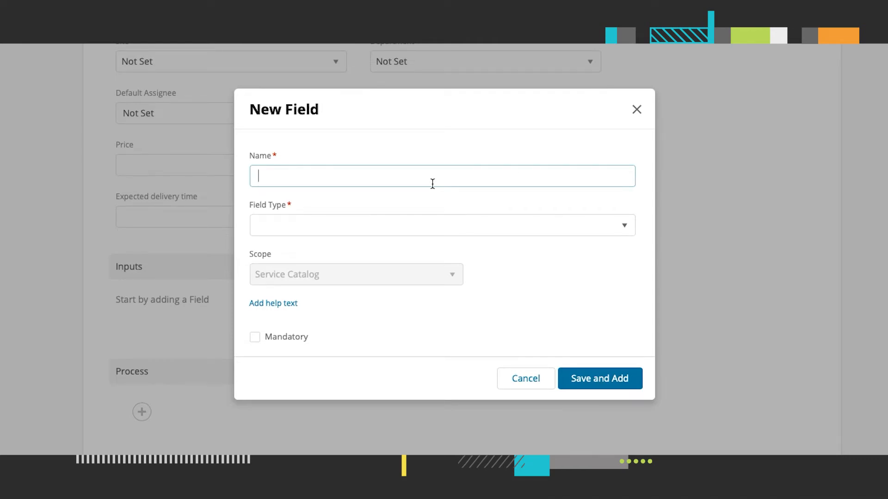
click(470, 224)
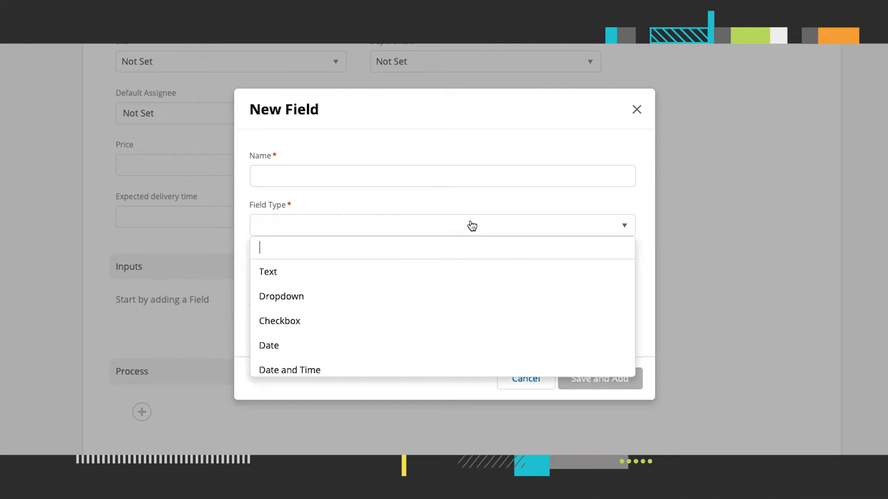
scroll(472, 349, down, 3)
click(471, 346)
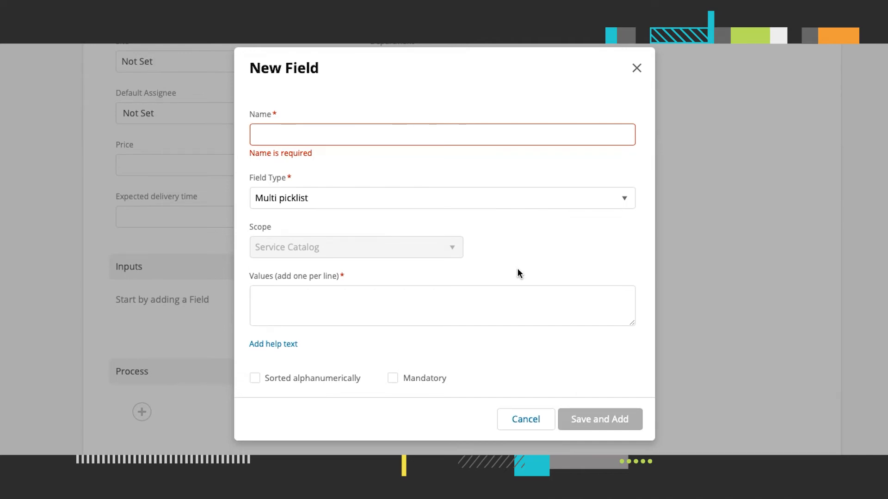
click(526, 419)
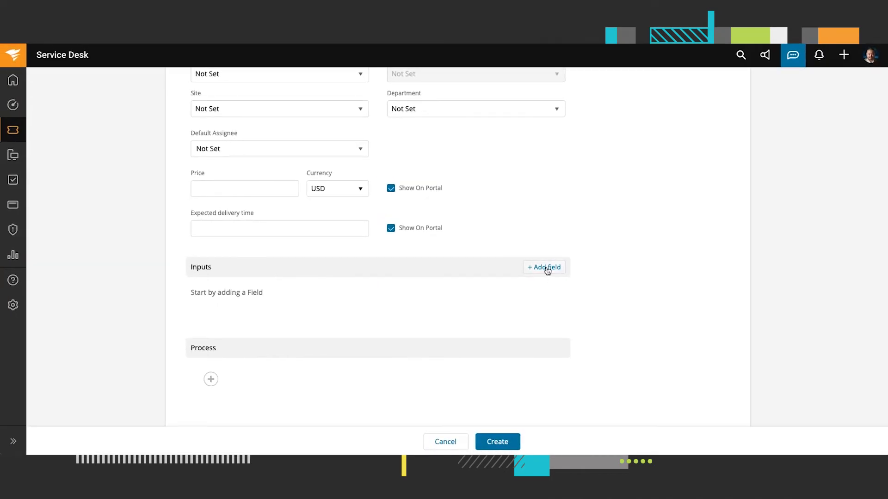
Step: Add the Accessories Needed, Additional Information, Amount of users effected and Application custom fields to the catalog item's inputs
click(547, 269)
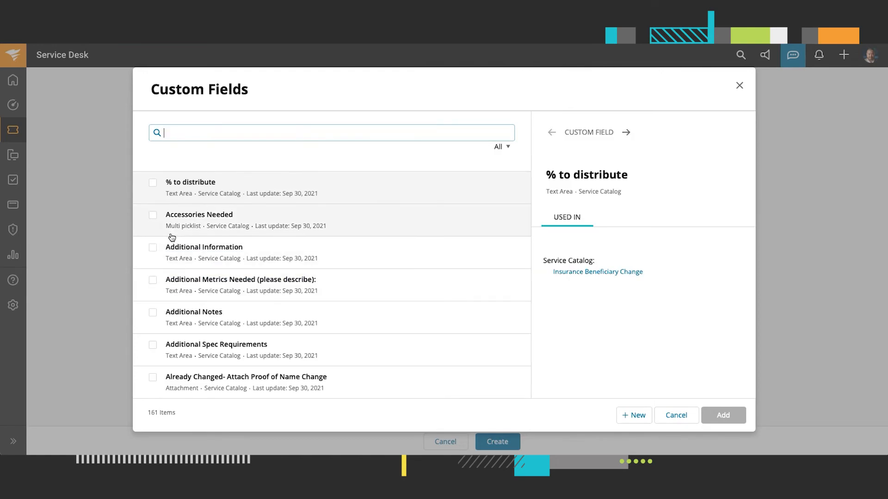
click(153, 215)
scroll(252, 264, down, 1)
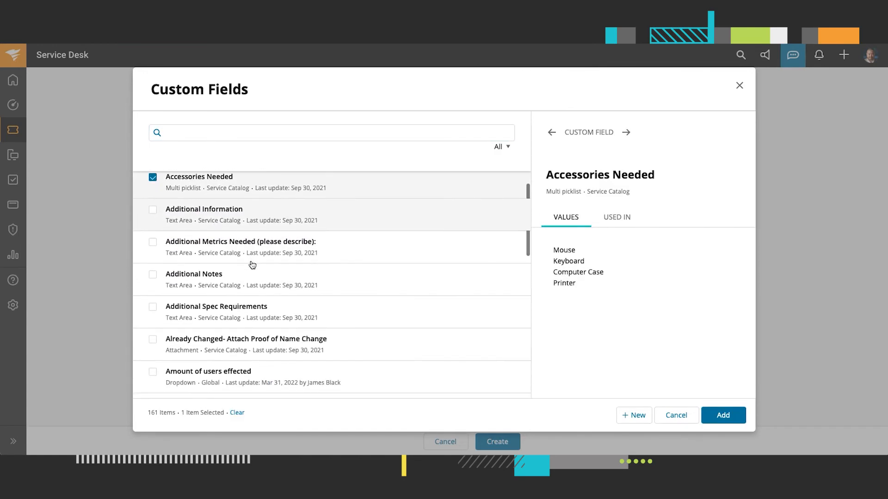
click(152, 209)
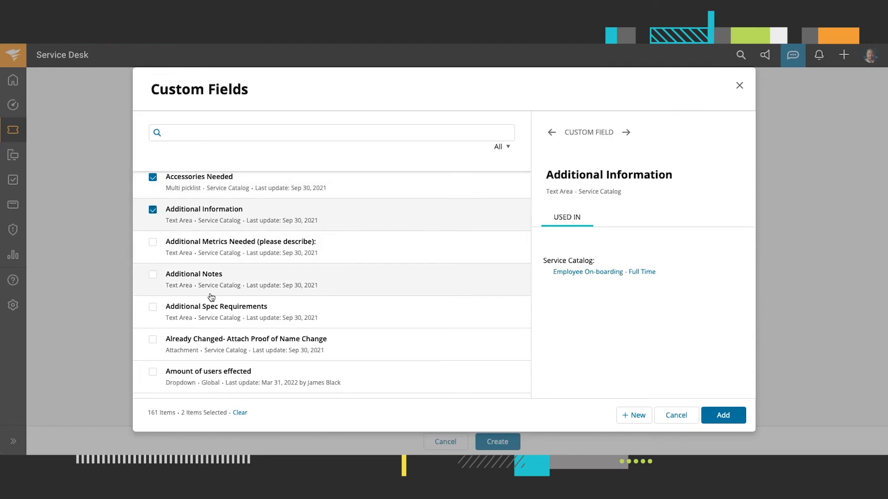
scroll(223, 368, down, 2)
scroll(222, 367, down, 1)
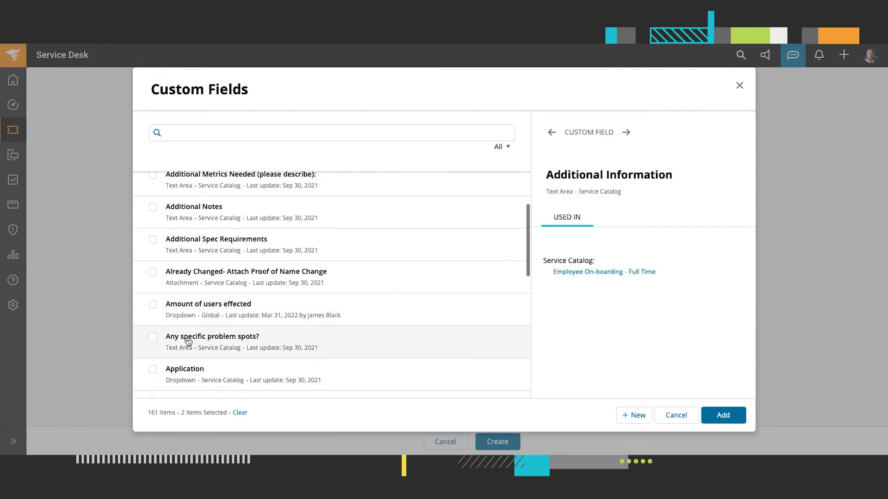
click(154, 305)
scroll(178, 345, down, 2)
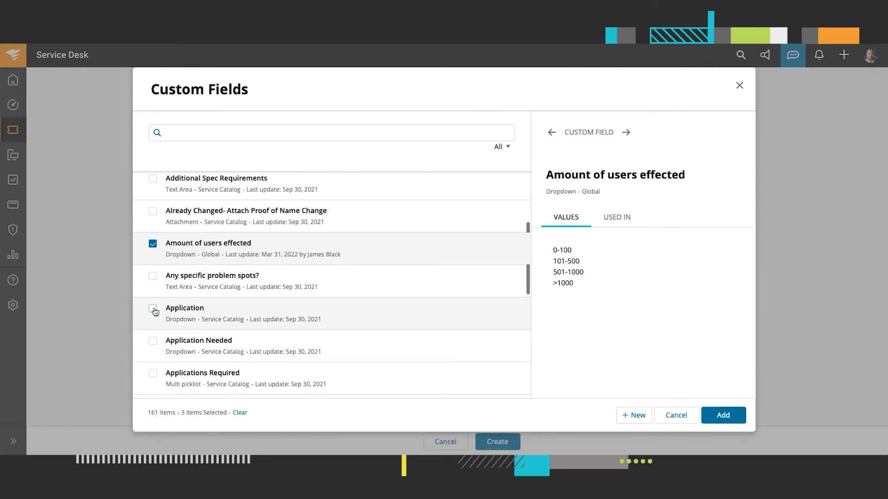
click(153, 310)
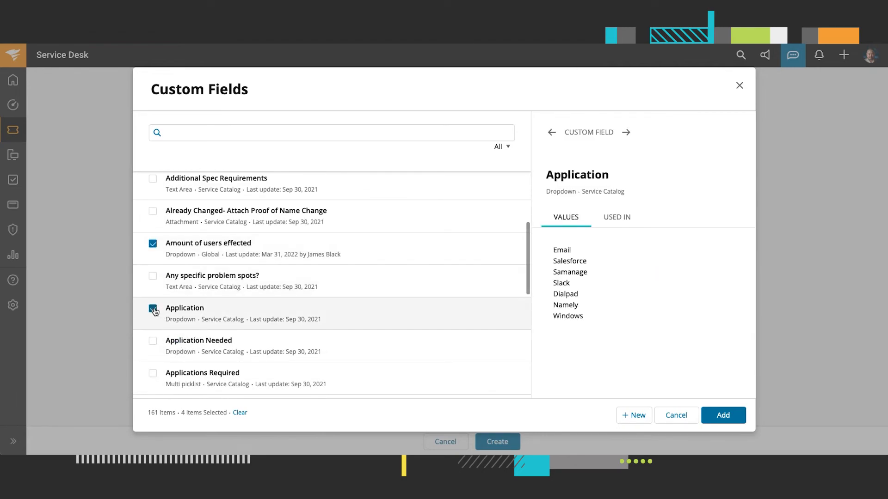
click(724, 416)
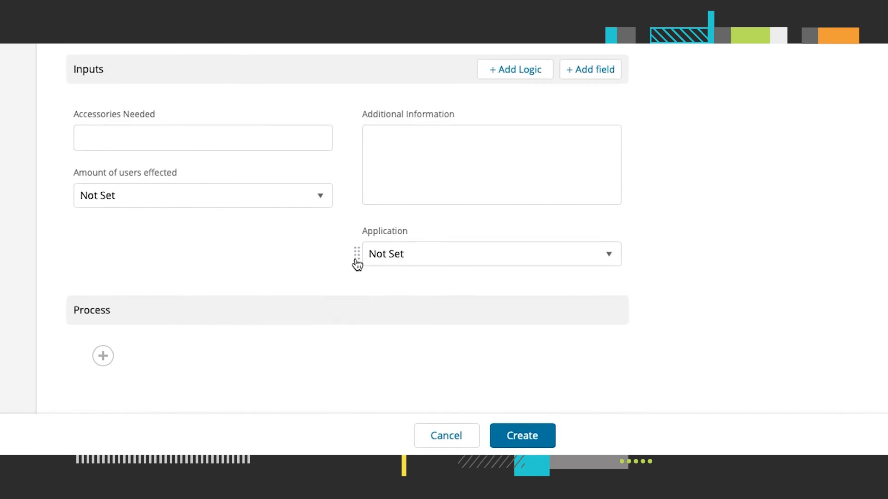
Step: Move the Application input between Accessories Needed and Amount of users effected, and check which actions Accessories Needed offers
drag(357, 262, 67, 193)
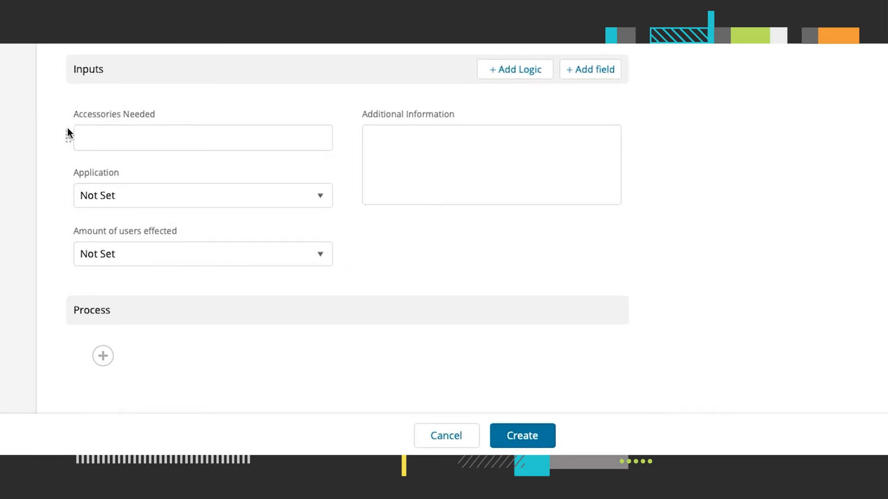
drag(69, 143, 119, 133)
click(326, 118)
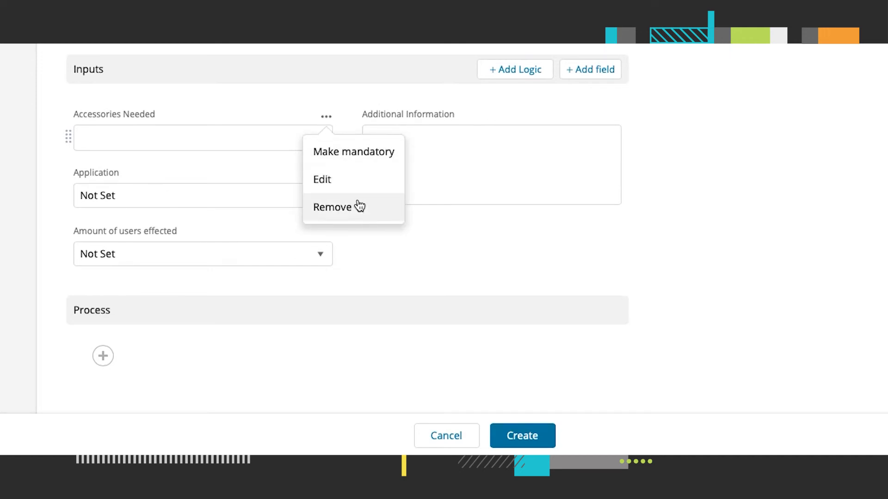
click(400, 51)
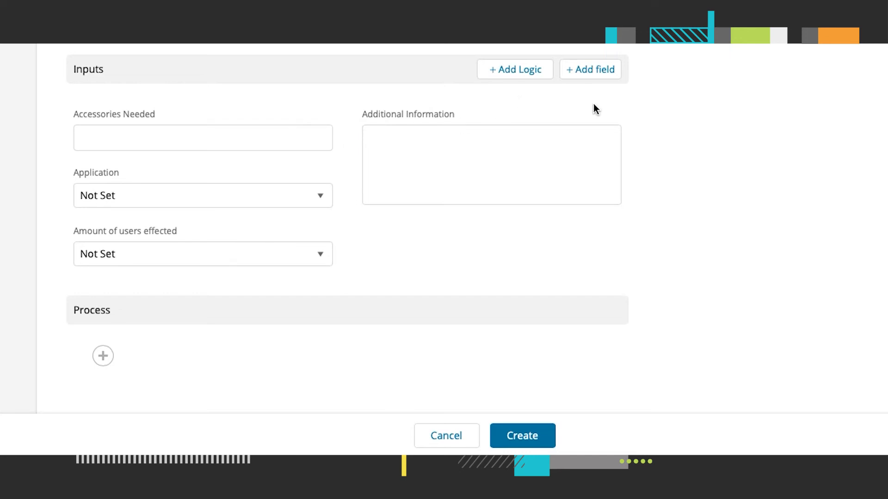
Step: Start a form logic condition set for the inputs and name it "Application Needed"
click(524, 69)
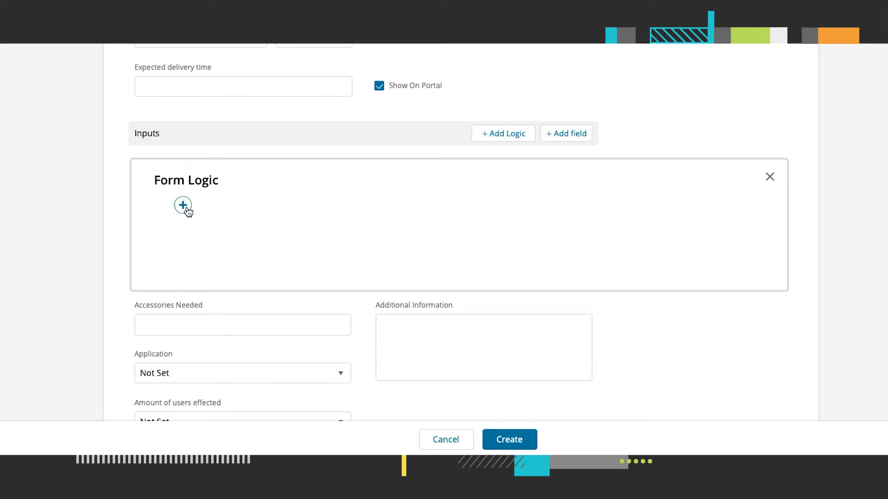
click(183, 207)
click(200, 238)
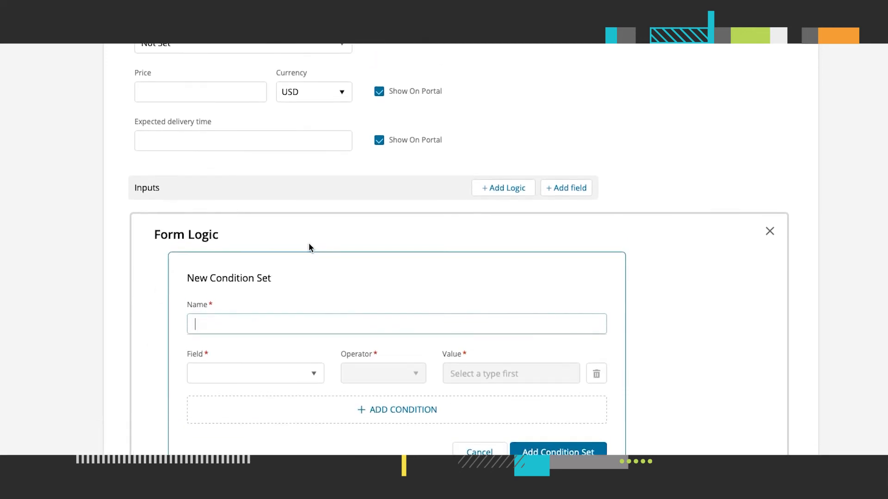
scroll(309, 253, down, 1)
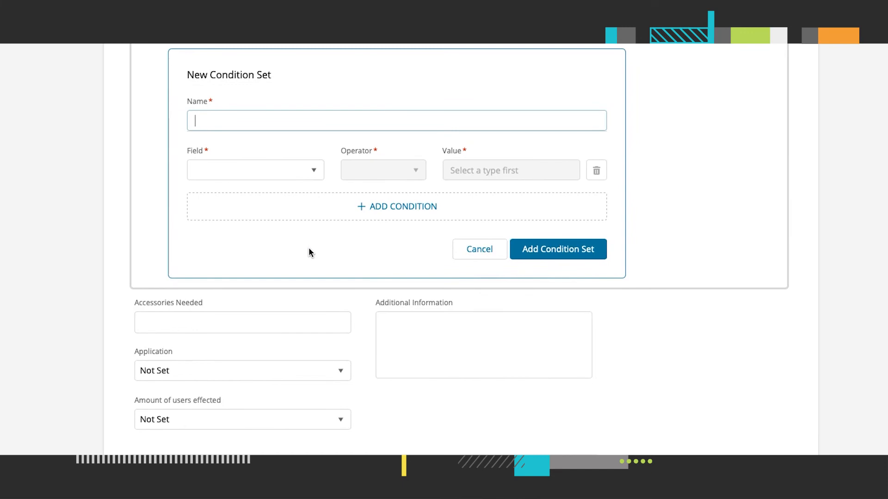
text(Application Needed)
Step: Set the condition to Application Equals Slack and add the condition set to the form logic
click(314, 179)
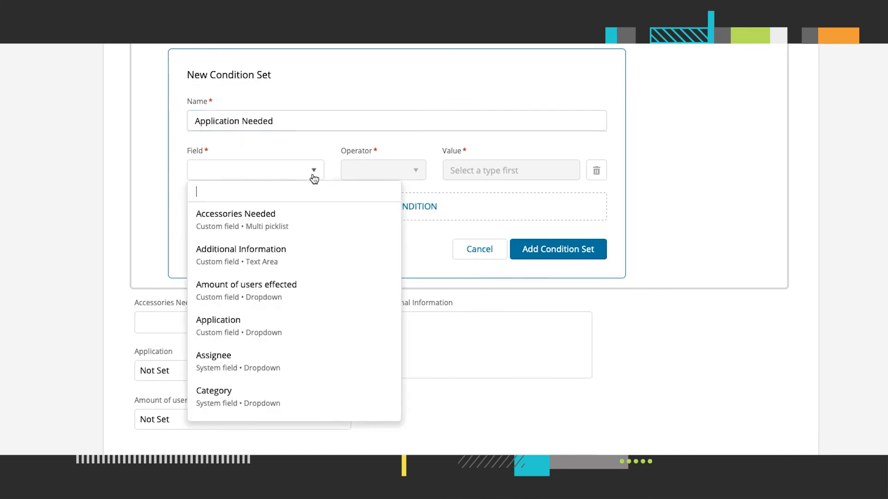
scroll(313, 282, down, 10)
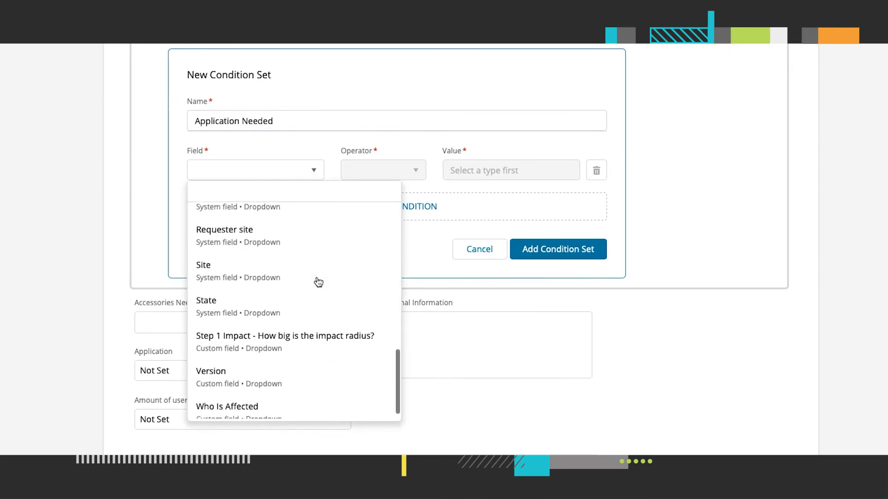
scroll(319, 282, down, 1)
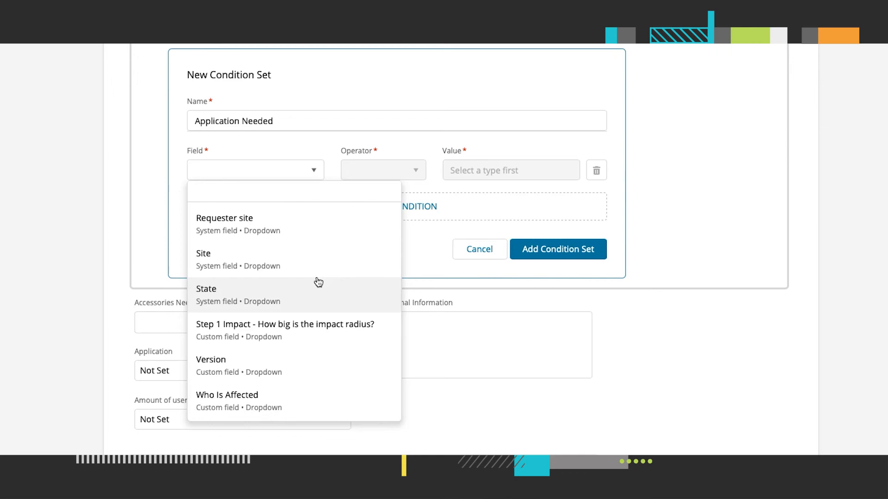
scroll(319, 282, up, 15)
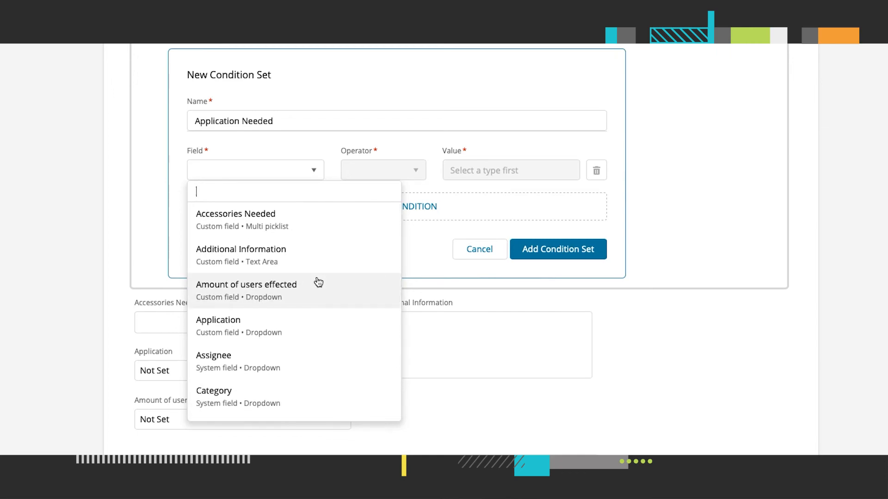
click(303, 317)
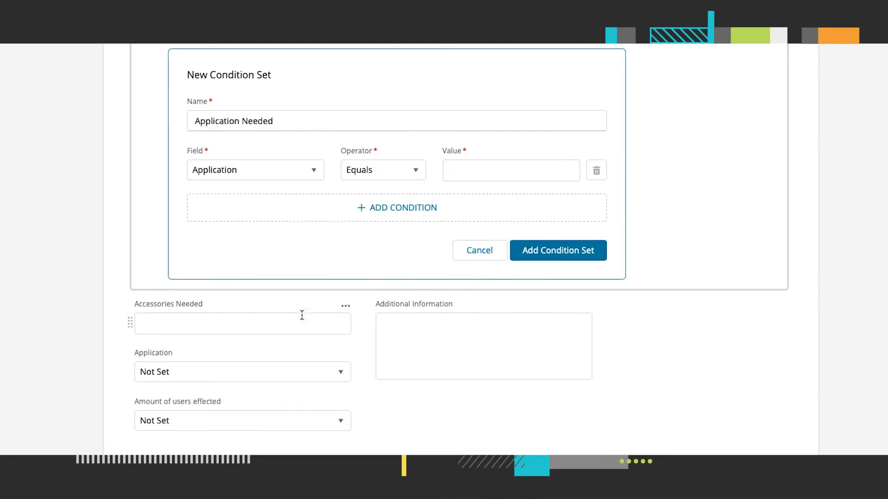
click(497, 168)
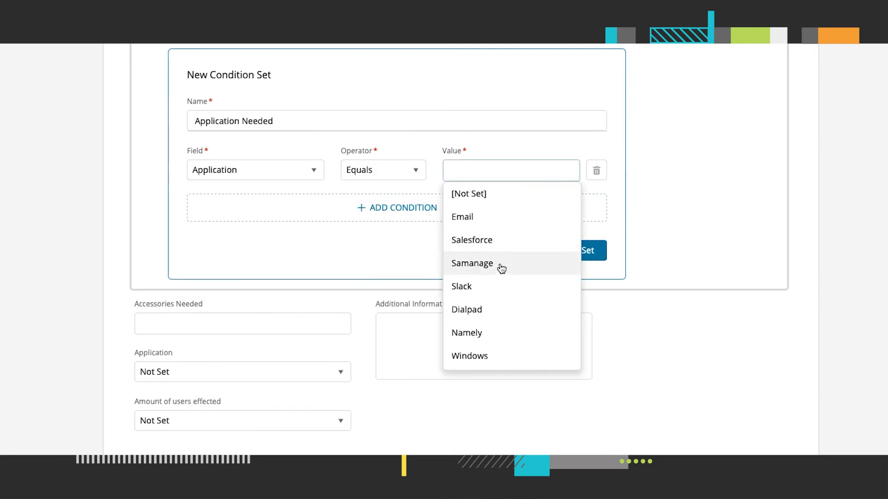
click(502, 283)
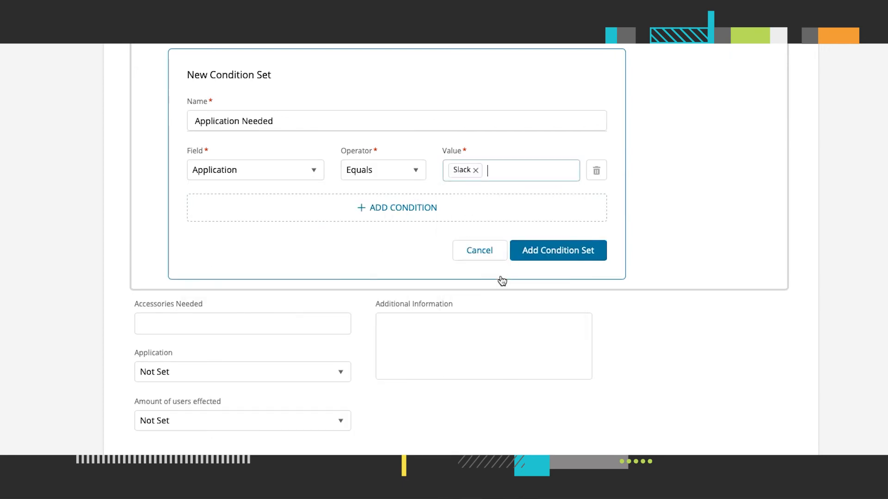
click(560, 249)
Step: Start a new action under the On True branch of "Application Needed" and list the available action types
scroll(421, 180, up, 3)
click(221, 190)
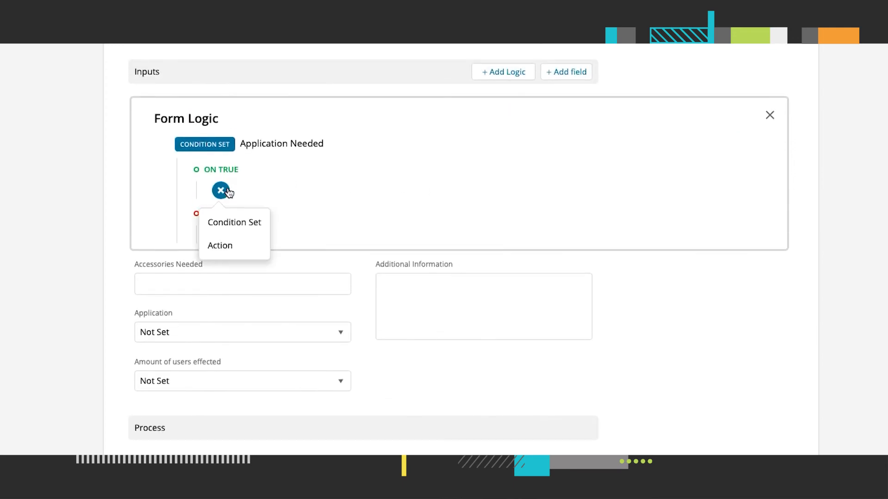
click(254, 247)
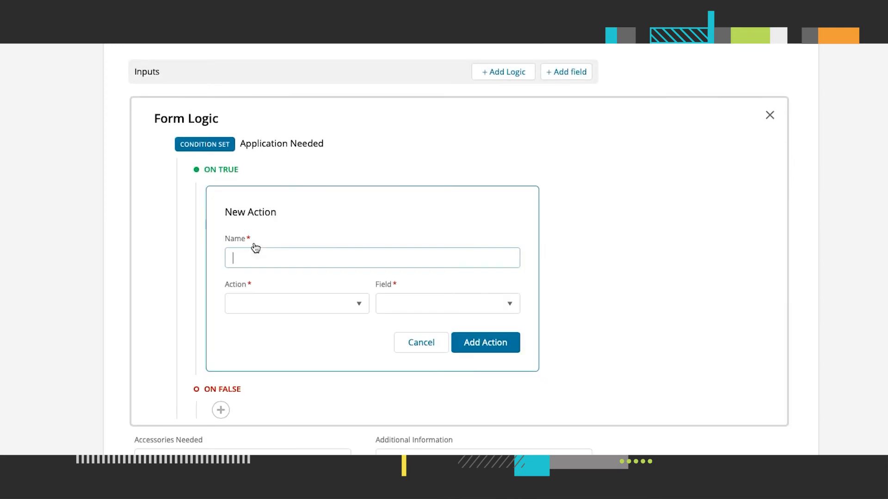
click(346, 300)
scroll(347, 300, down, 2)
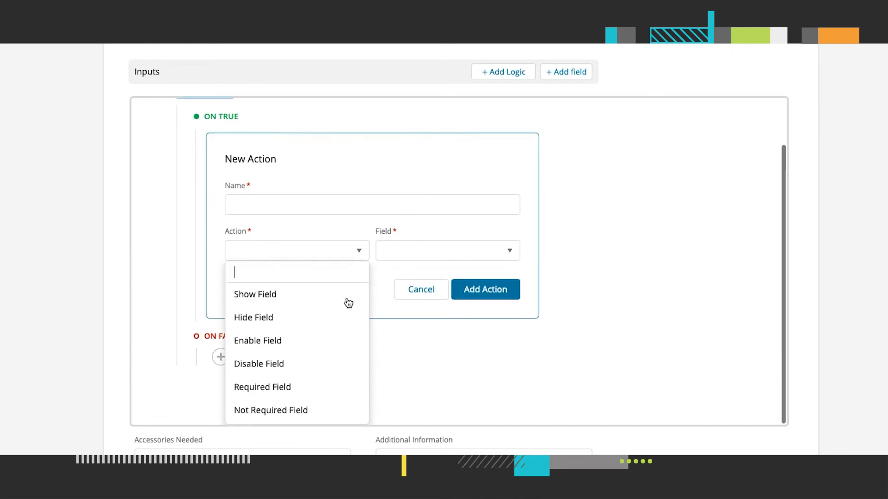